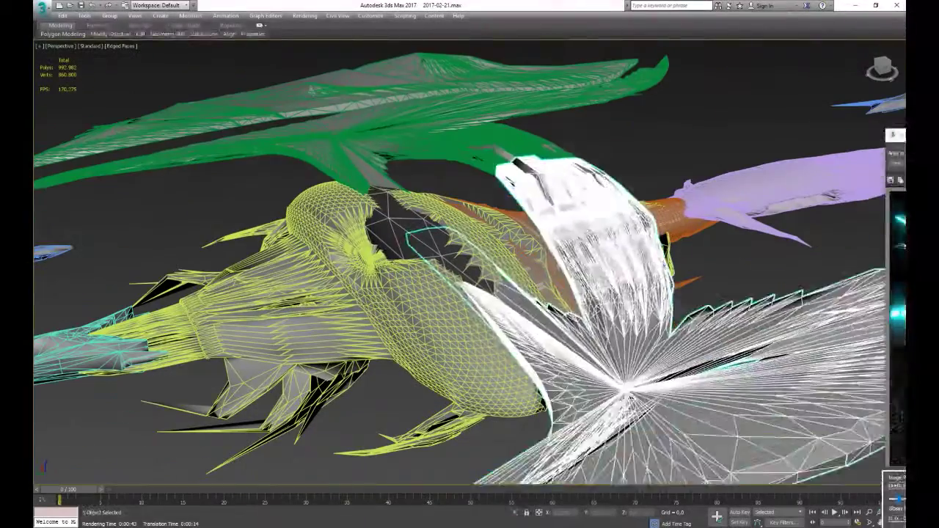
Open the NVIDIA mental ray Render Setup dialog from the Rendering menu.
click(305, 15)
click(323, 55)
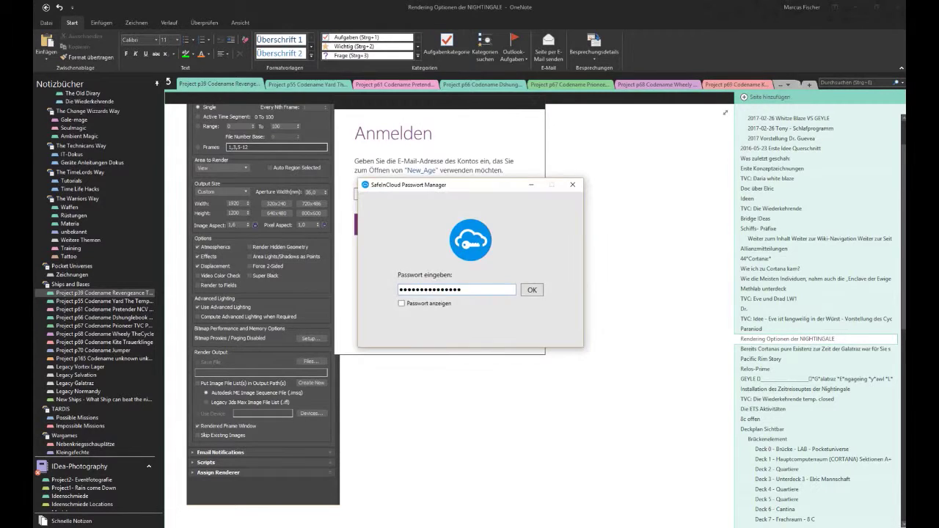
Unlock SafeInCloud, find the Office 365 entry and submit the OneNote sign-in with its password.
key(Return)
text(off)
key(ctrl+v)
key(Return)
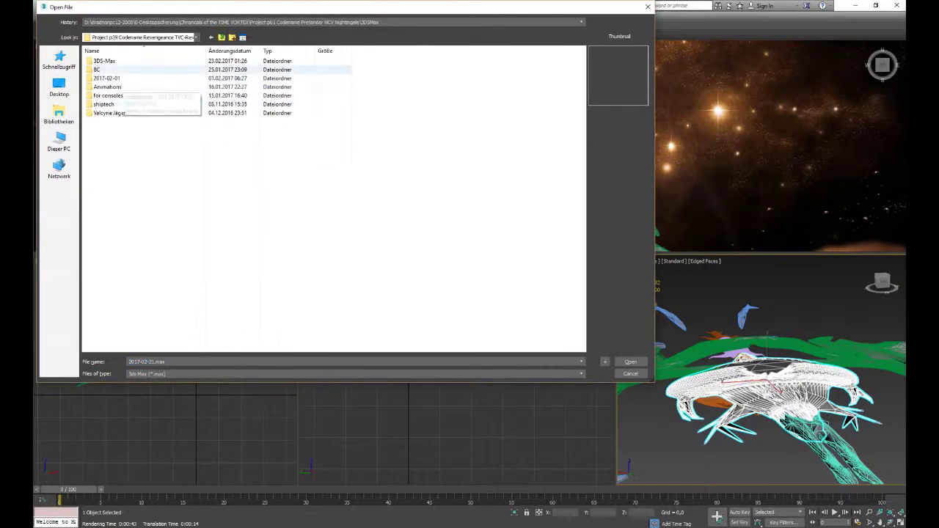
Open 2017-02-18_Revelion_Model.max and set the lower-left viewport to the Front view.
double_click(97, 69)
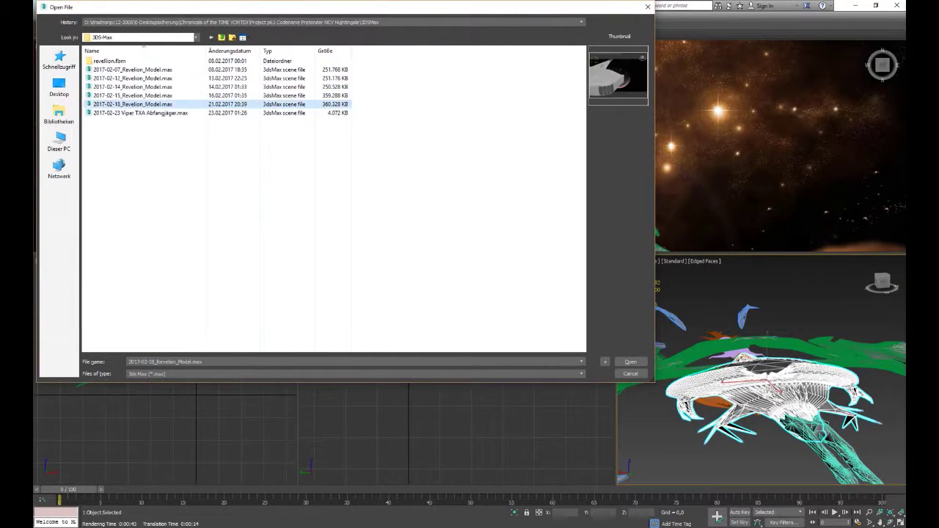
click(631, 362)
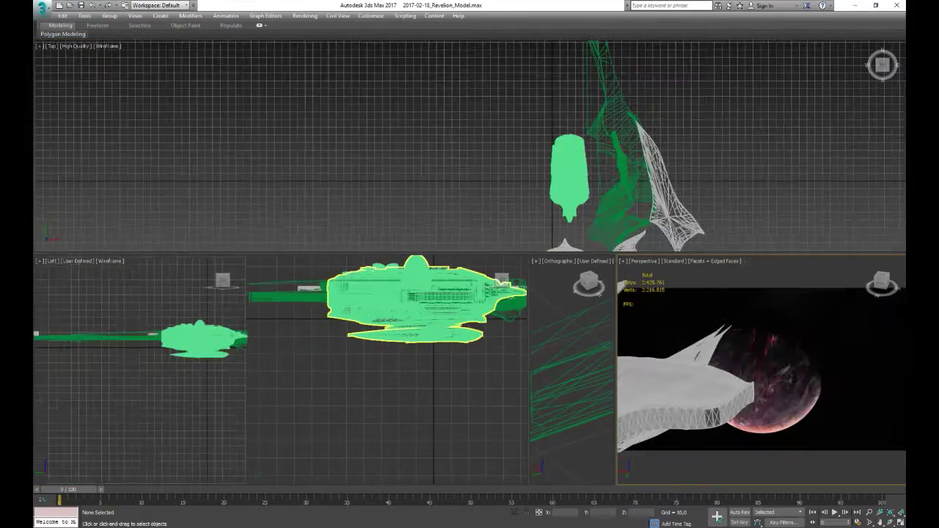
click(52, 260)
click(72, 333)
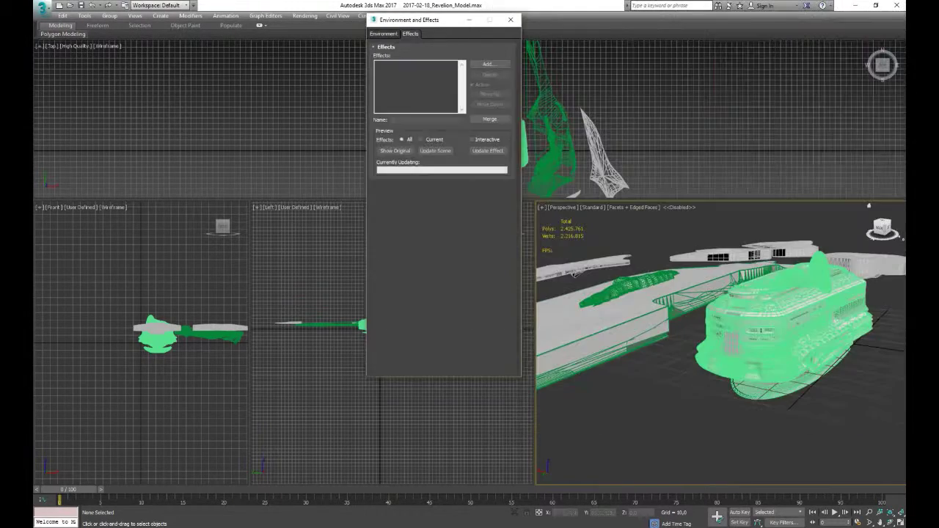
Render a draft of the Perspective view, then open the Environment and Exposure settings.
key(shift+q)
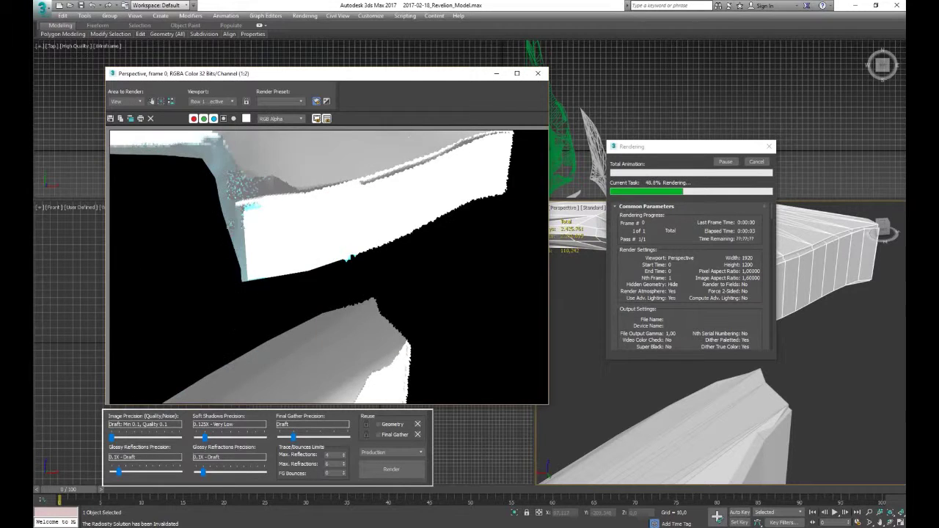
scroll(329, 267, down, 2)
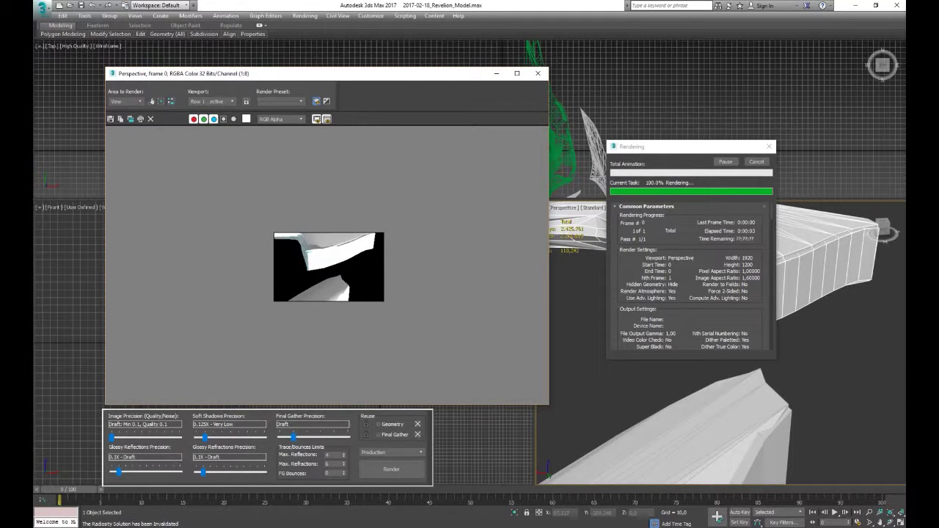
click(305, 15)
click(316, 80)
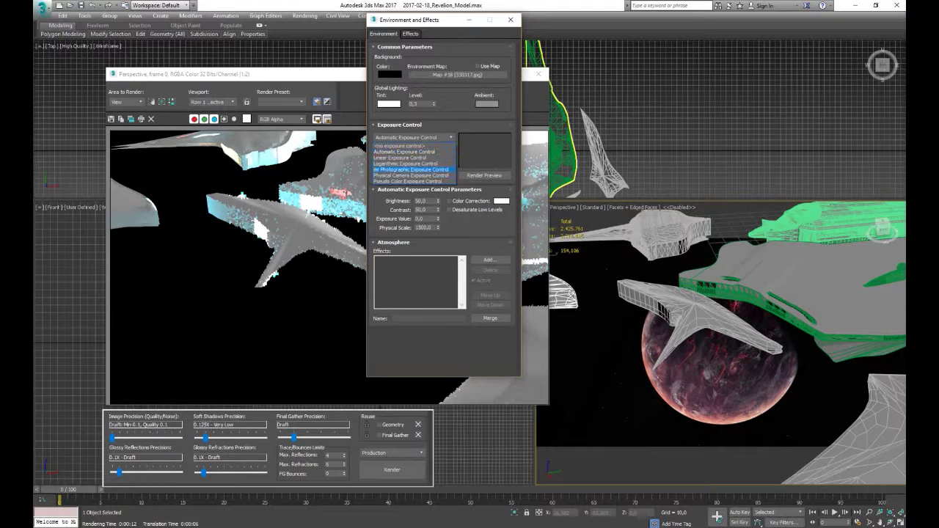
Switch to Linear Exposure Control, re-render, and render again with the Slate Material Editor open.
click(411, 170)
key(shift+q)
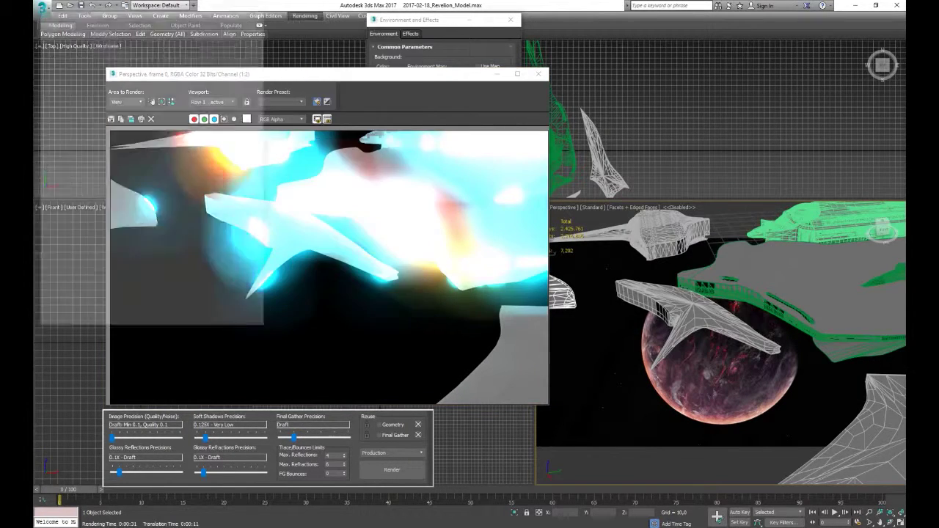
key(m)
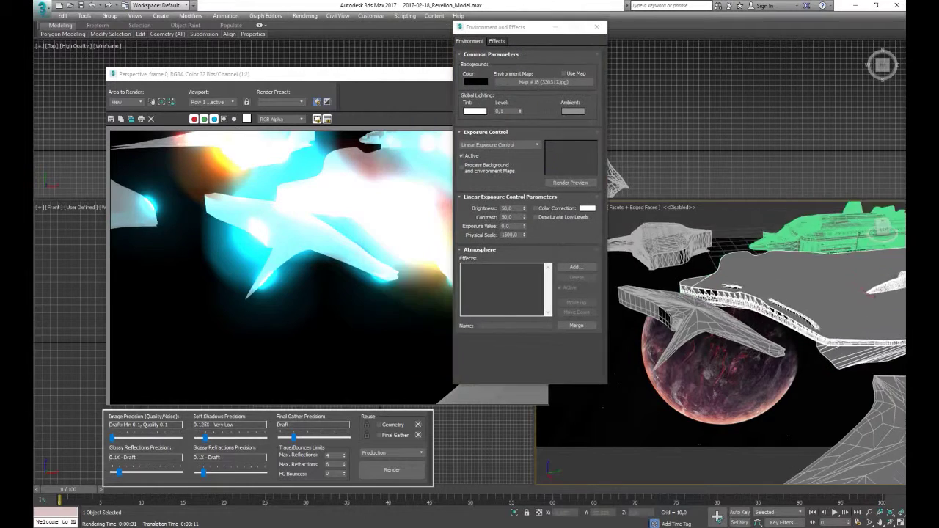
key(shift+q)
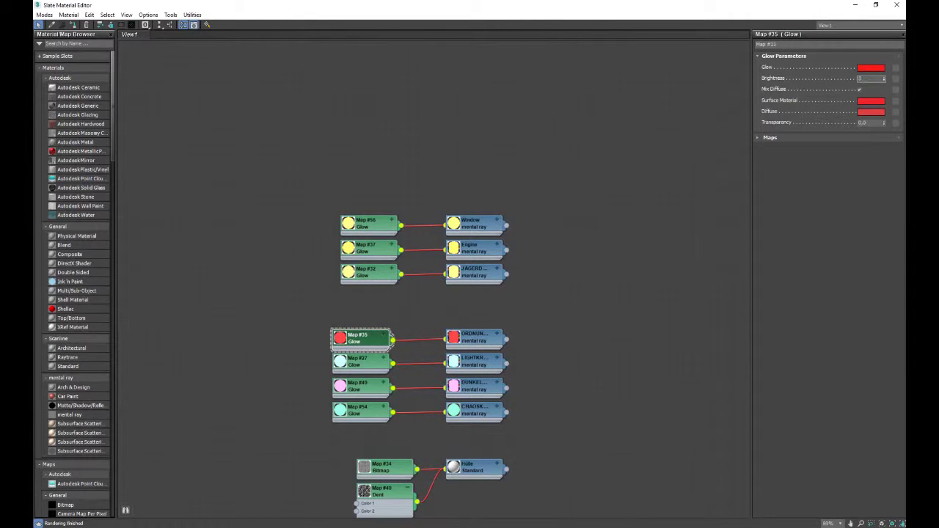
Select the Hülle Standard material node to view its parameters.
click(473, 467)
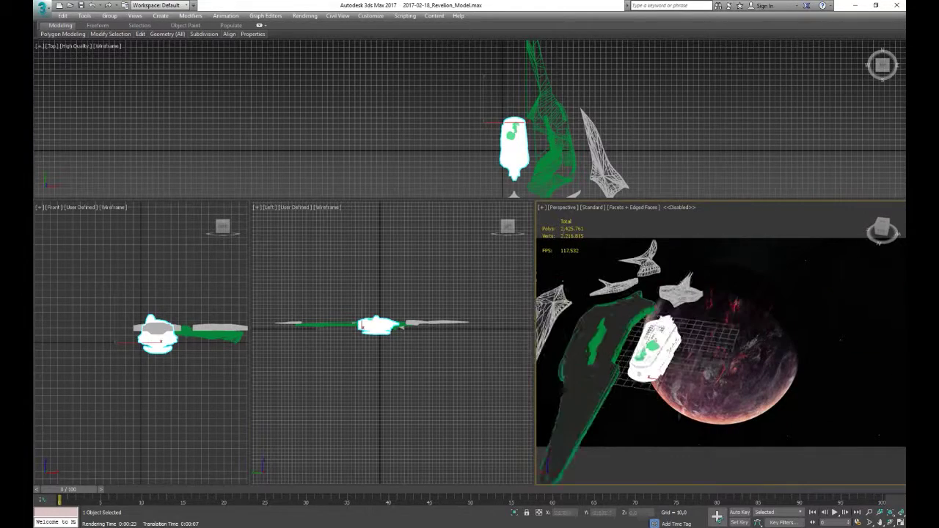
Add a pyramid, another small primitive and a cylinder beside the hull.
click(160, 15)
click(107, 97)
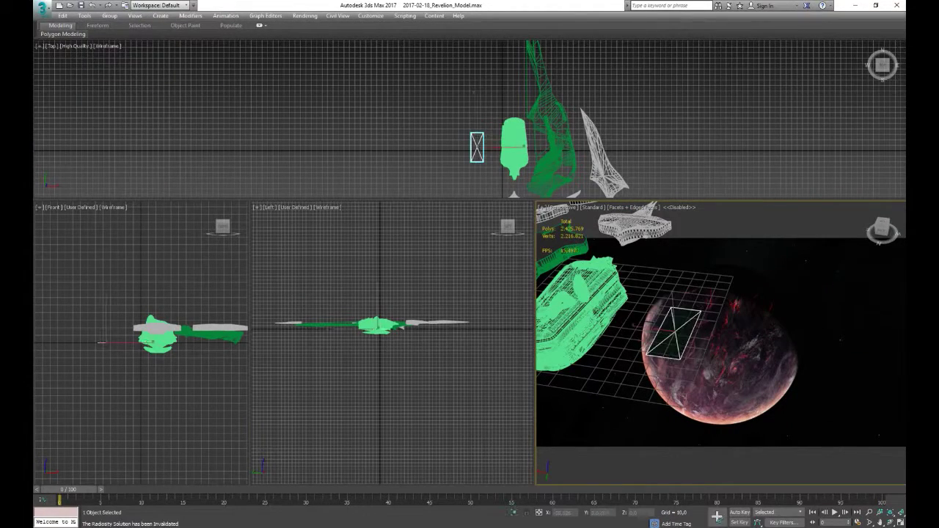
click(160, 15)
click(191, 46)
click(160, 16)
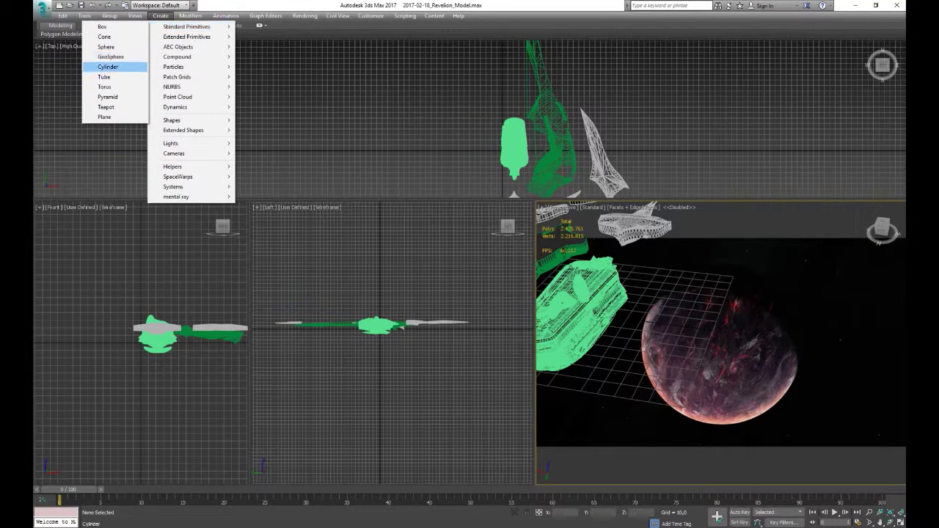
click(107, 67)
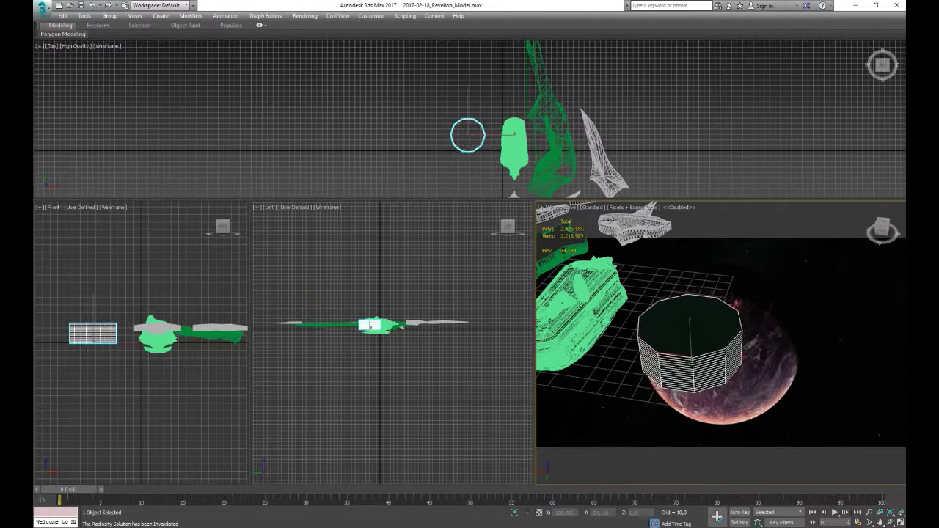
Lift the cylinder above the ship, convert it to an editable poly, and frame it in maximised Top view.
key(z)
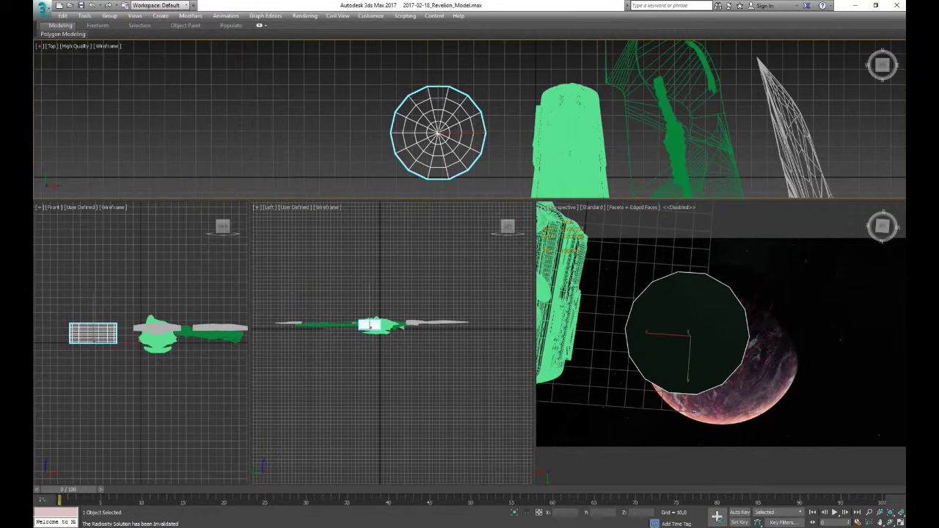
drag(370, 325, 370, 264)
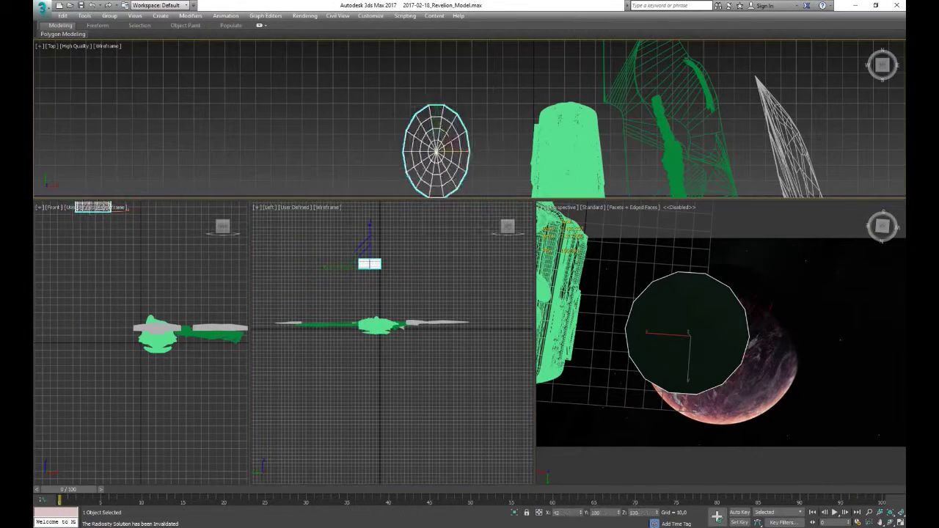
right_click(437, 147)
click(534, 184)
click(38, 45)
click(73, 54)
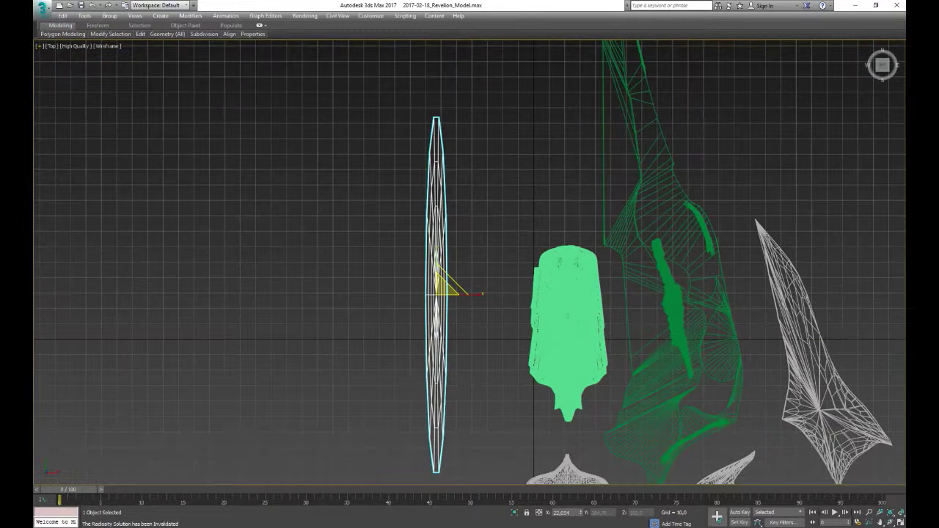
key(z)
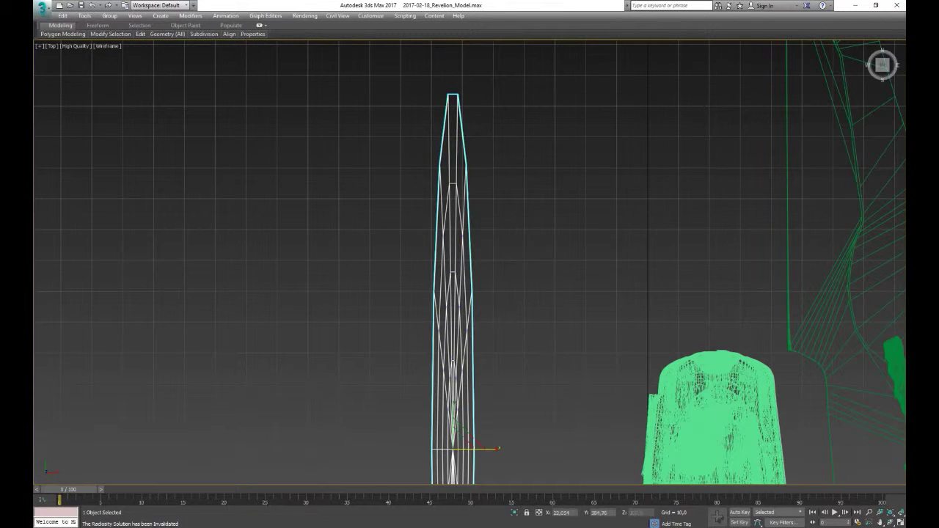
mouse_move(448, 241)
middle_down()
mouse_move(436, 194)
mouse_move(393, 261)
mouse_move(377, 330)
middle_up()
right_click(377, 330)
Select the spike's lower vertices and spread them outward in the Top view.
click(409, 342)
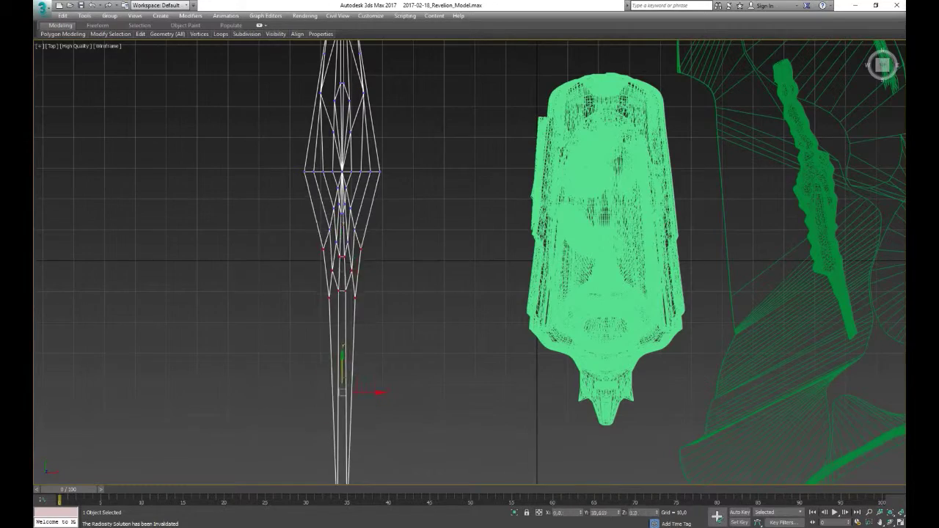
scroll(402, 319, down, 3)
scroll(402, 319, up, 5)
right_click(382, 193)
click(413, 218)
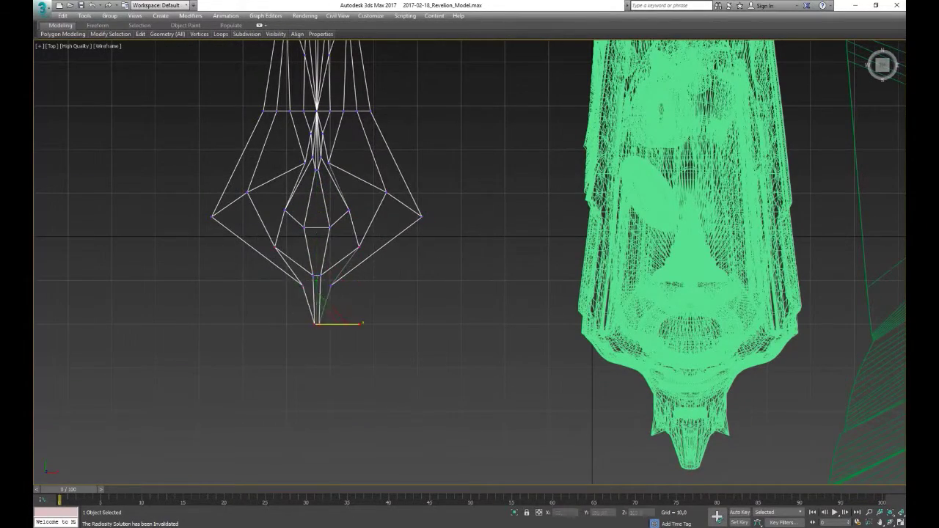
middle_drag(412, 218, 400, 300)
scroll(334, 268, up, 2)
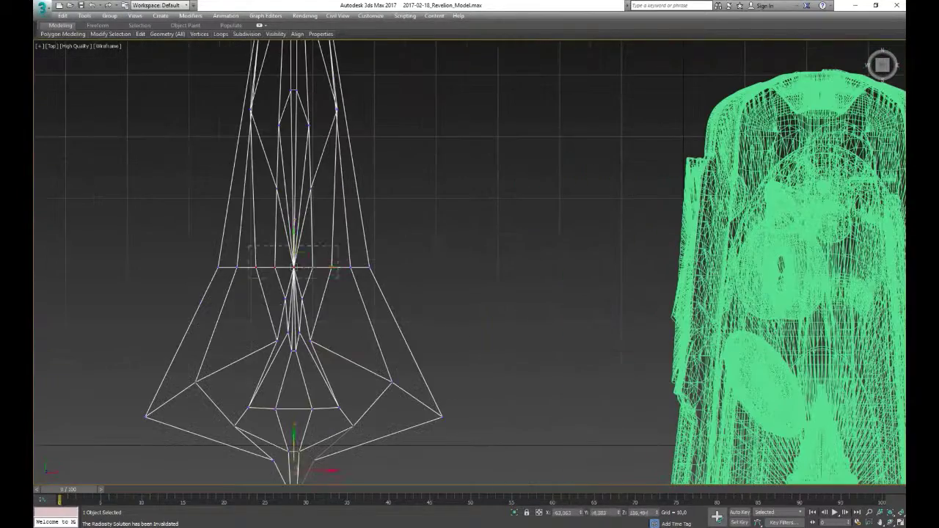
scroll(277, 276, down, 5)
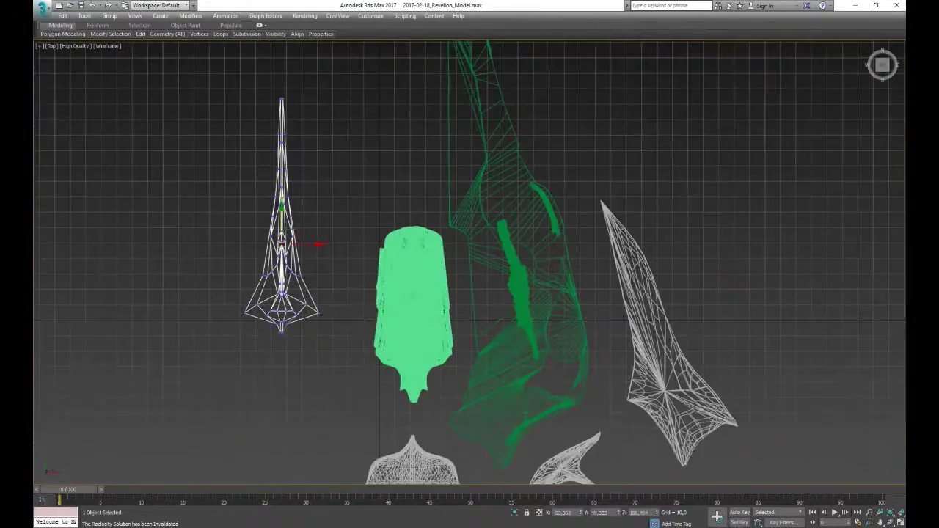
click(73, 55)
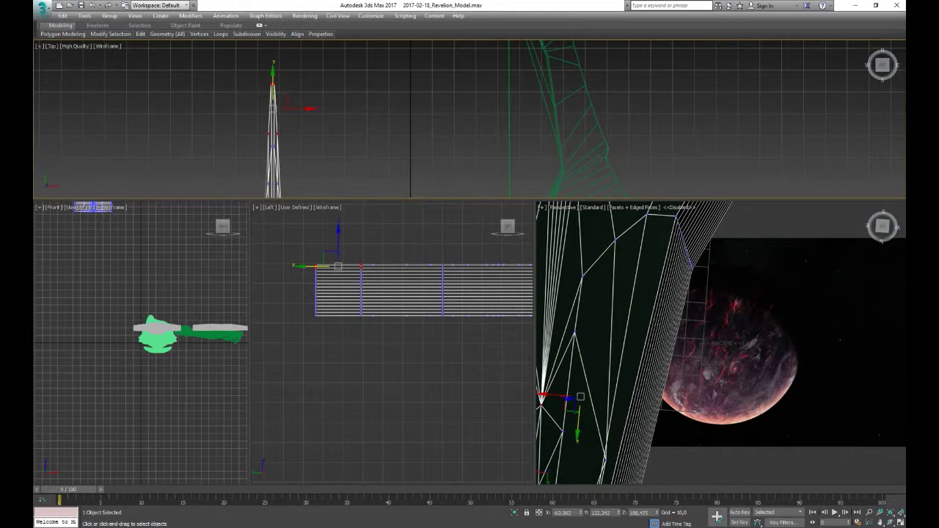
Move the hull piece down toward the ship and shift its geometry right.
drag(338, 266, 297, 311)
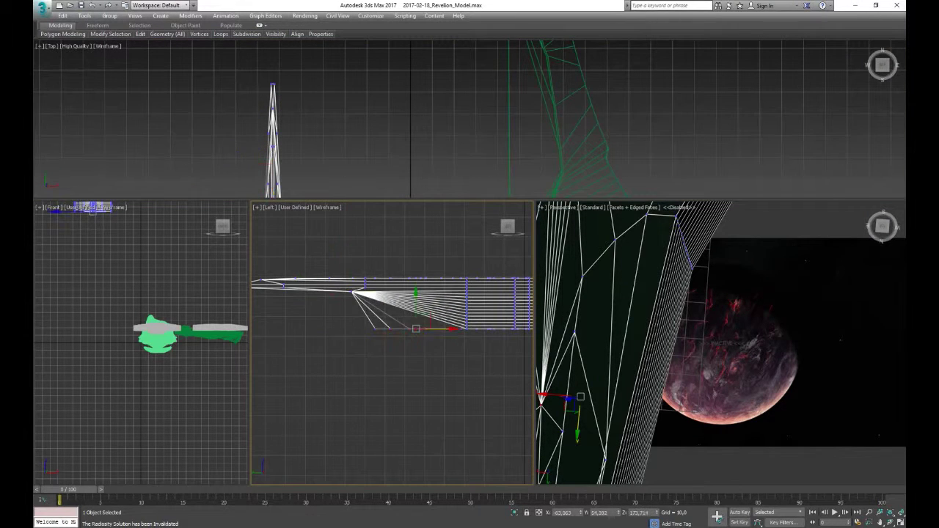
key(w)
key(ctrl+z)
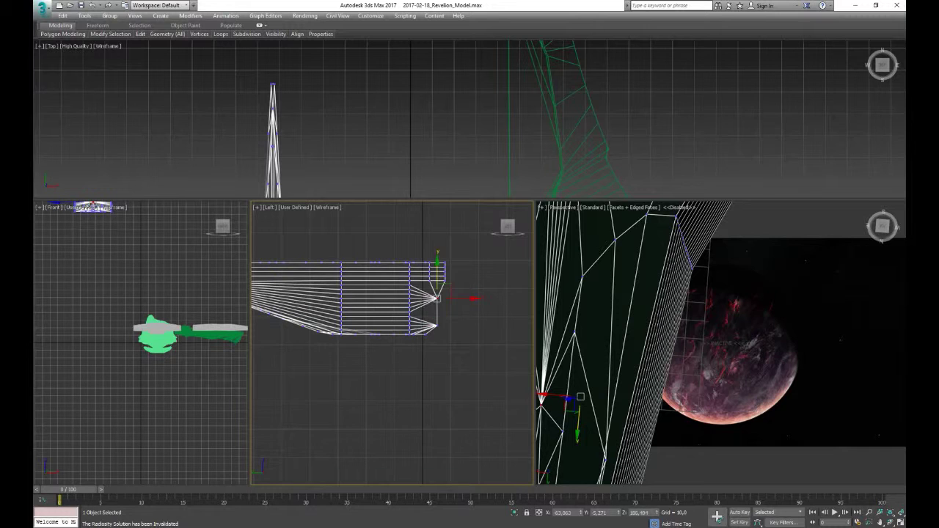
scroll(393, 343, up, 2)
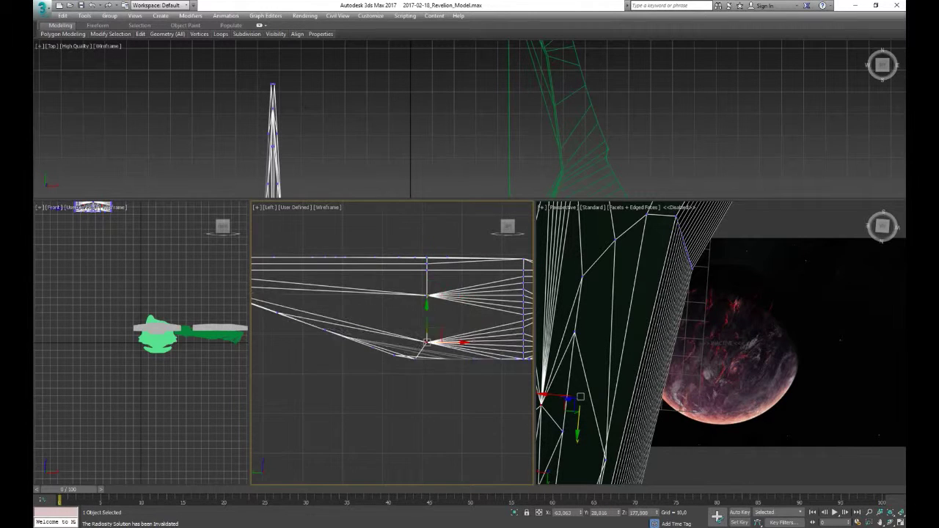
drag(427, 342, 453, 344)
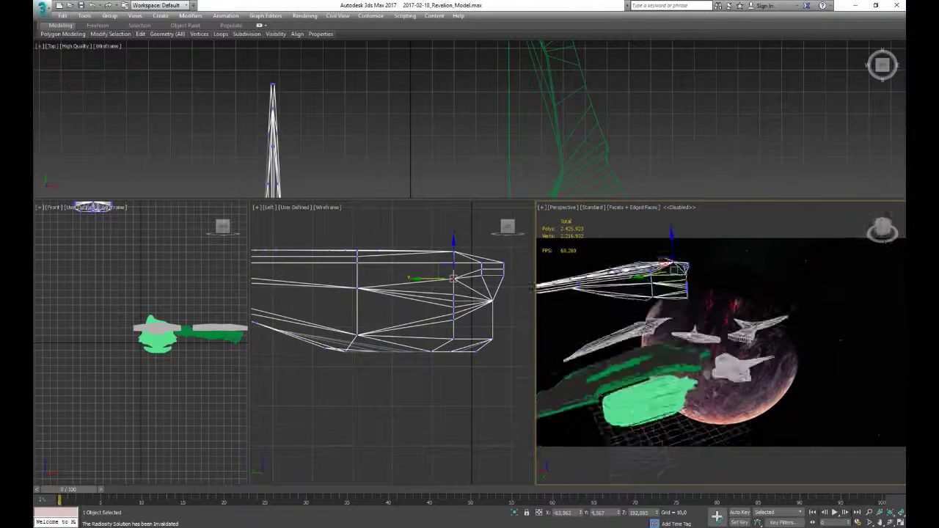
scroll(422, 317, down, 3)
Rotate and reposition the hull piece in the Left view, checking it in Perspective.
right_click(422, 317)
click(437, 334)
scroll(437, 334, up, 3)
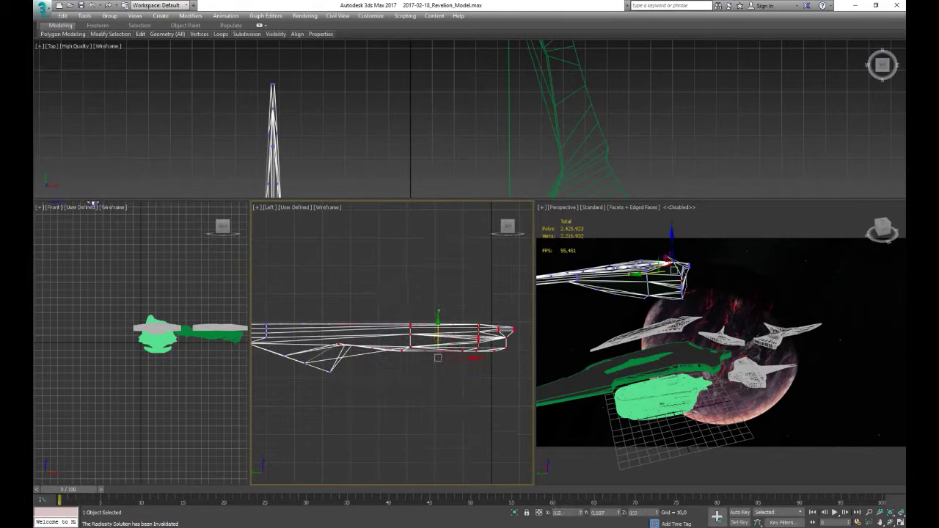
drag(428, 381, 402, 345)
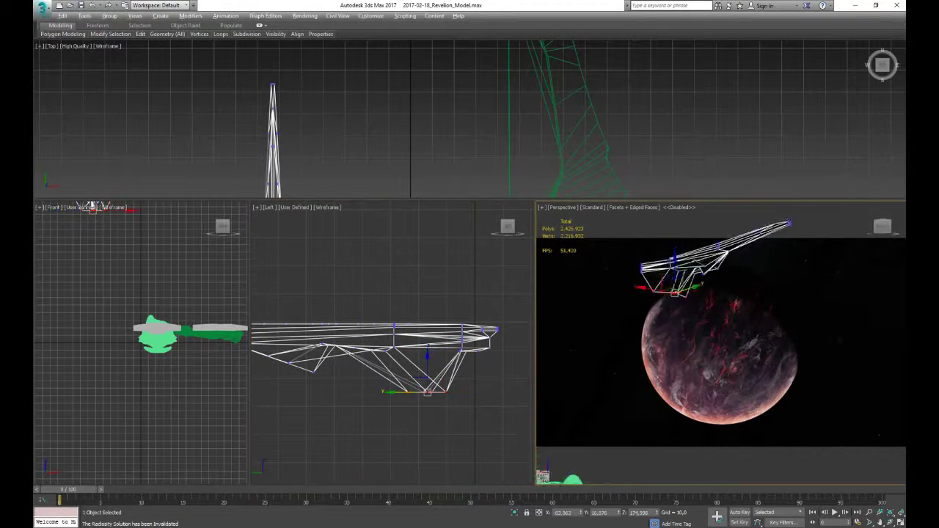
scroll(672, 283, up, 4)
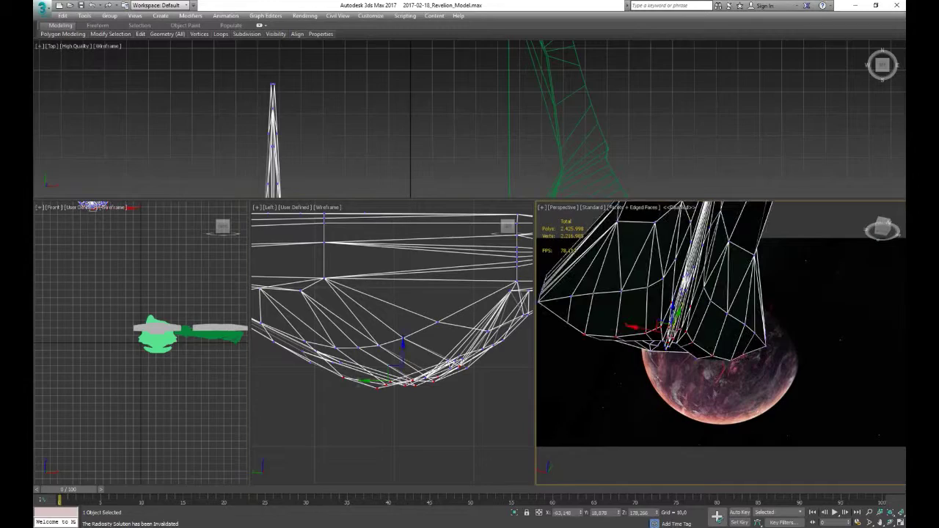
drag(413, 367, 452, 341)
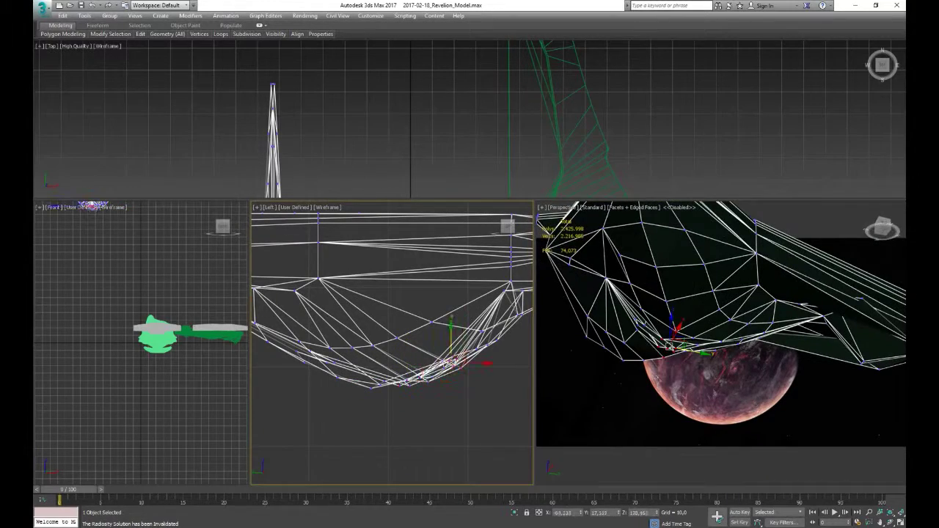
alt+middle_drag(720, 330, 661, 308)
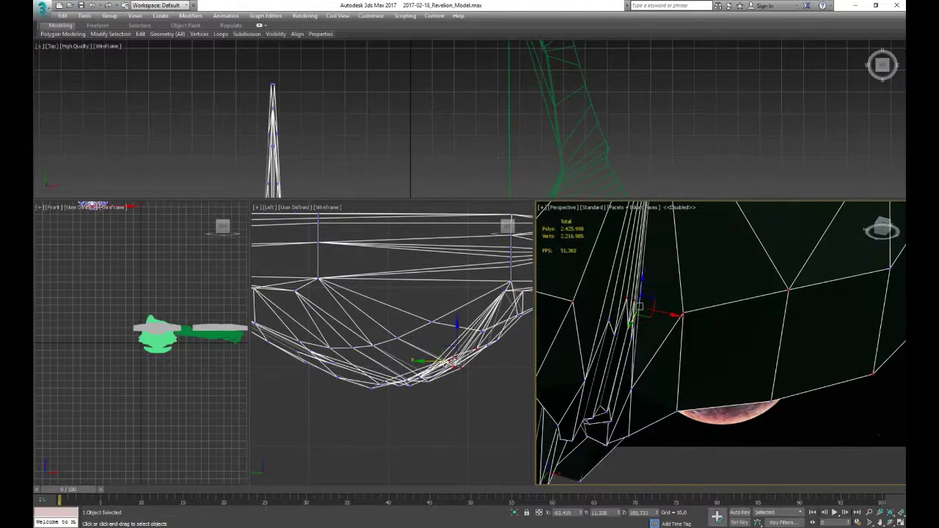
alt+middle_drag(411, 345, 428, 387)
drag(427, 387, 396, 343)
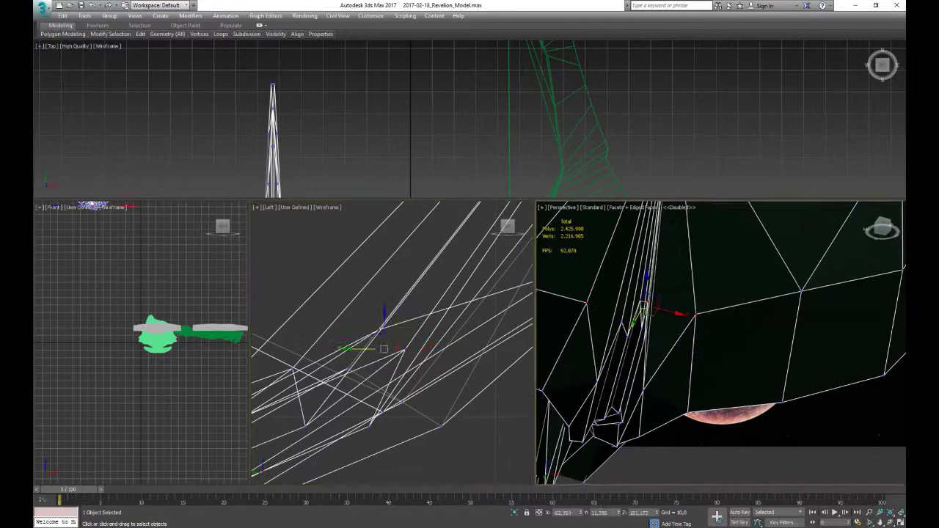
Lower the hull geometry and orbit the Perspective view to inspect the reshaped piece.
alt+middle_drag(705, 330, 661, 316)
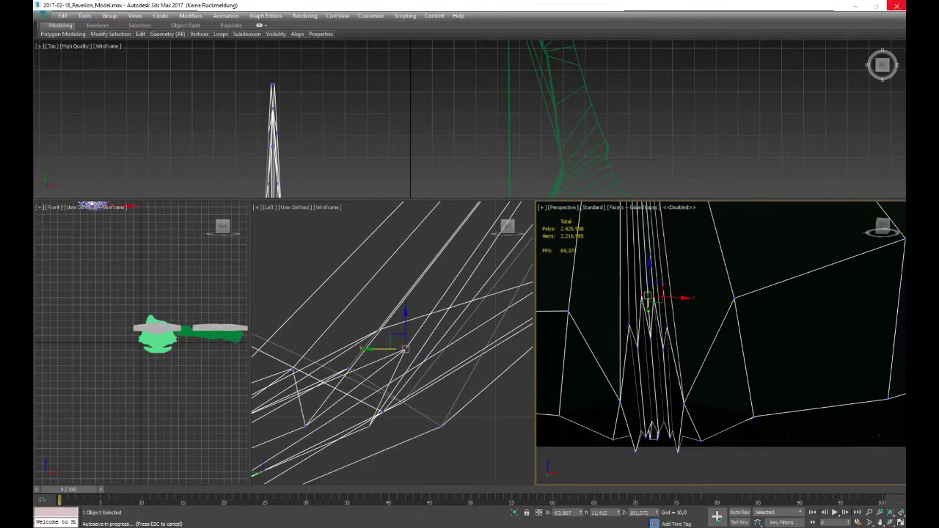
scroll(645, 293, up, 2)
mouse_move(719, 345)
alt+middle_down()
mouse_move(704, 397)
mouse_move(705, 308)
mouse_move(712, 315)
mouse_move(701, 294)
mouse_move(734, 301)
mouse_move(719, 286)
alt+middle_up()
scroll(720, 345, down, 4)
alt+middle_drag(719, 345, 653, 475)
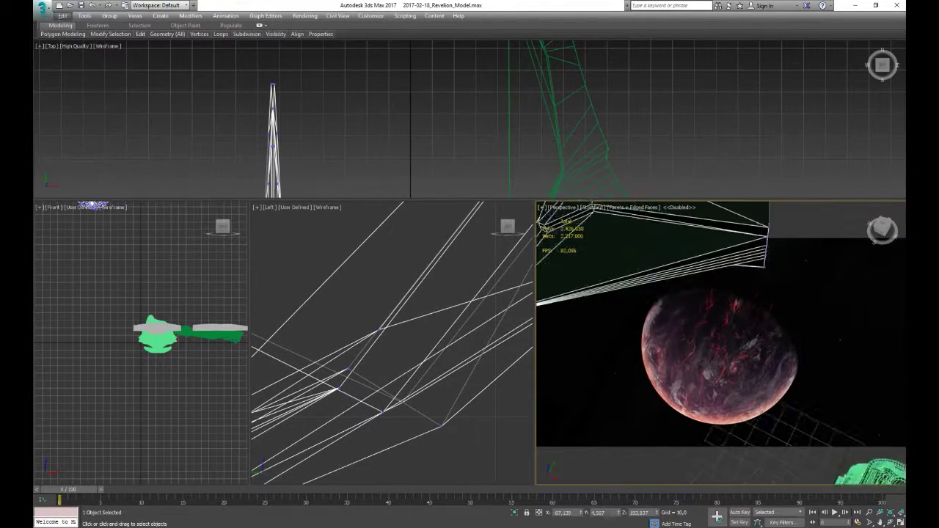
alt+middle_drag(735, 260, 620, 229)
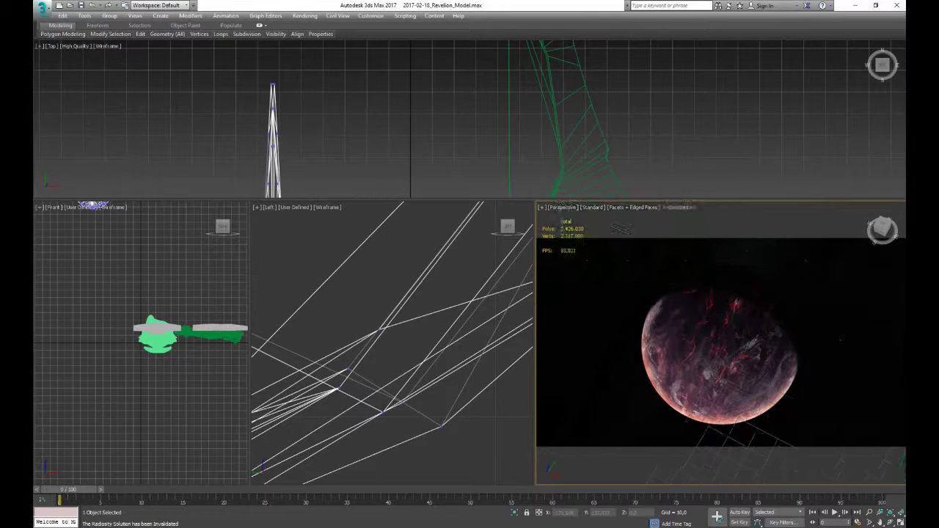
alt+middle_drag(720, 345, 734, 309)
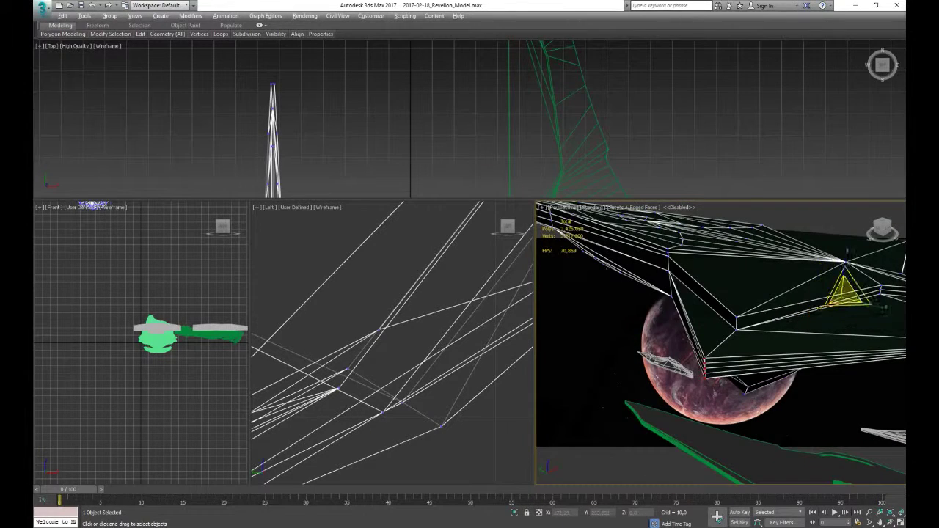
alt+middle_drag(734, 308, 734, 279)
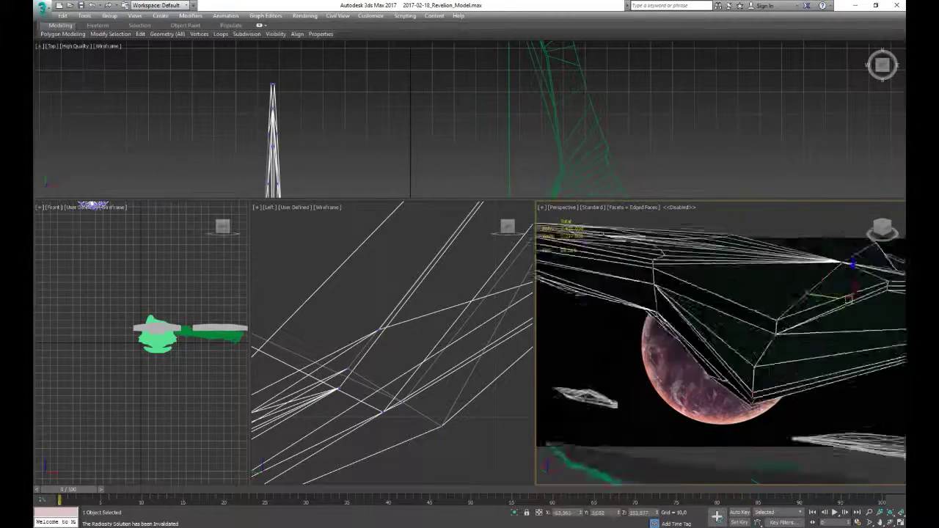
alt+middle_drag(706, 313, 773, 306)
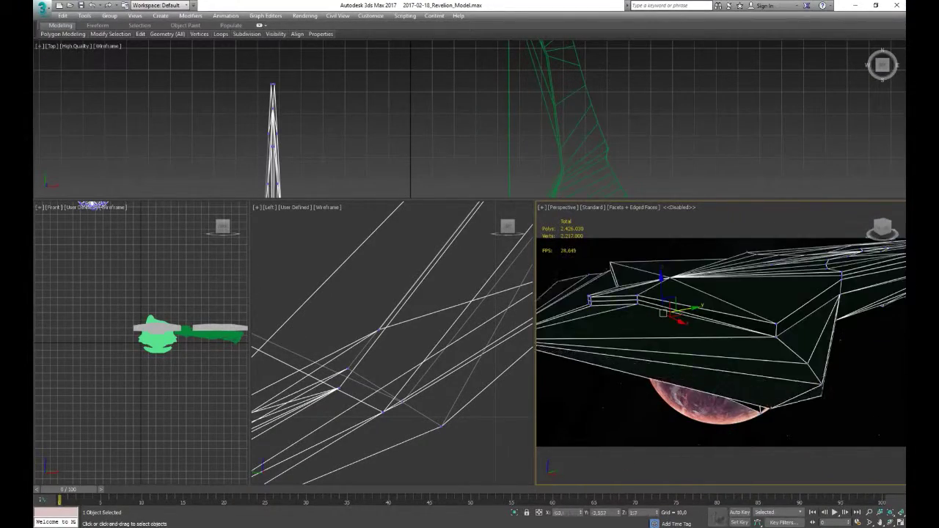
scroll(773, 307, up, 5)
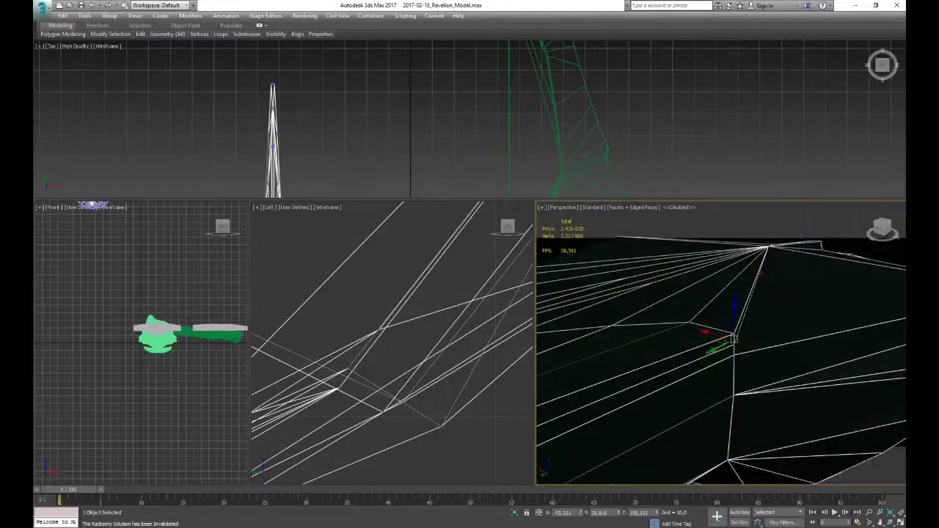
scroll(785, 323, up, 3)
alt+middle_drag(689, 339, 717, 516)
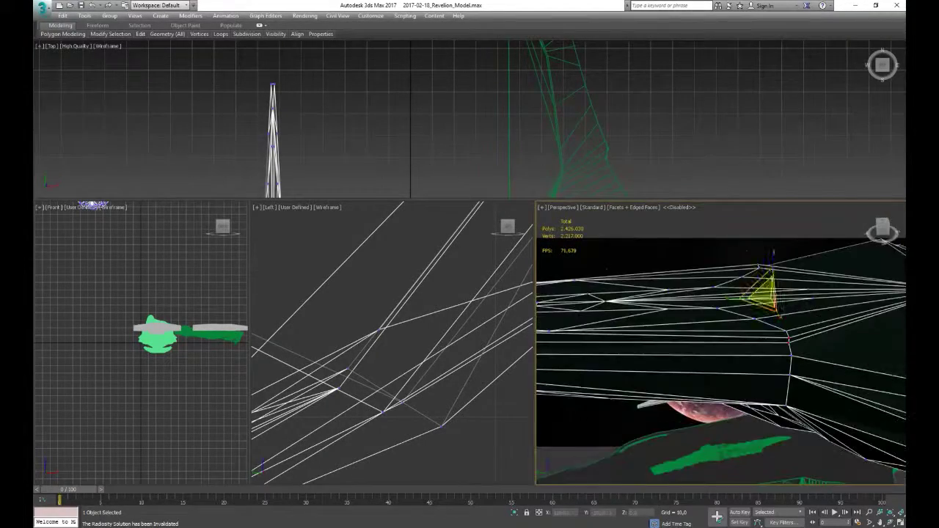
key(ctrl+shift+z)
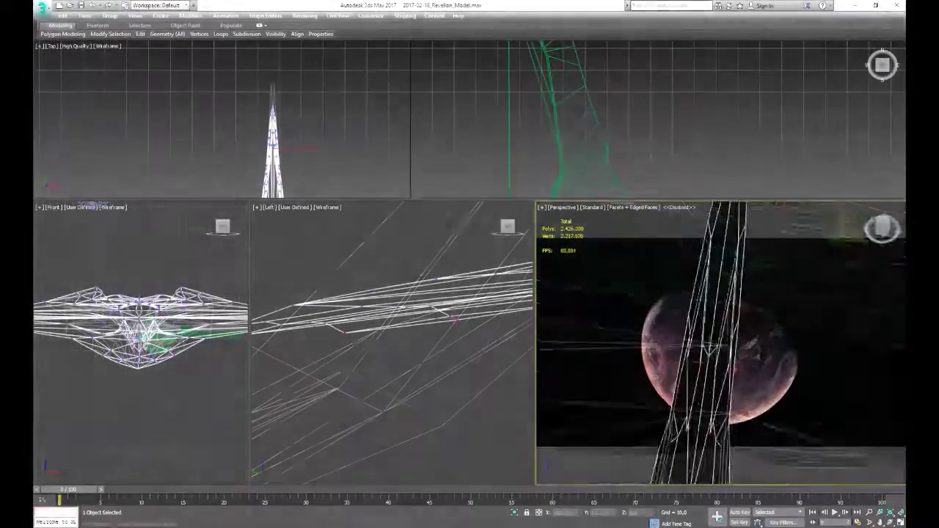
Undo twelve recent vertex and view changes, stepping the hull back out of vertex editing.
key(ctrl+z)
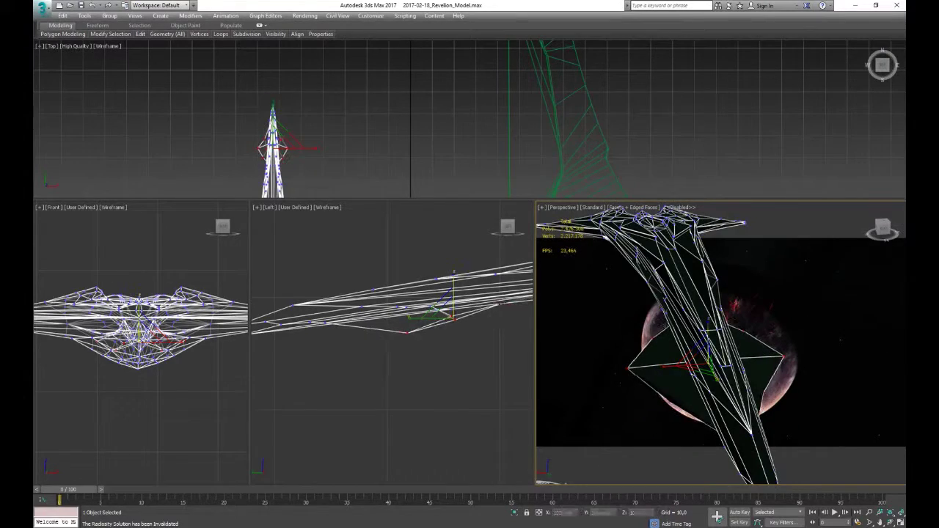
key(ctrl+z)
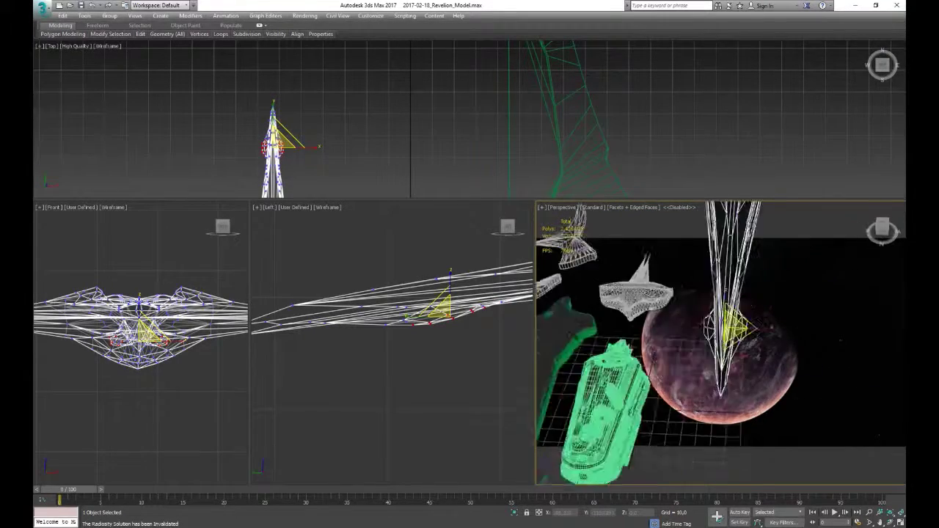
key(ctrl+z)
key(ctrl+z)
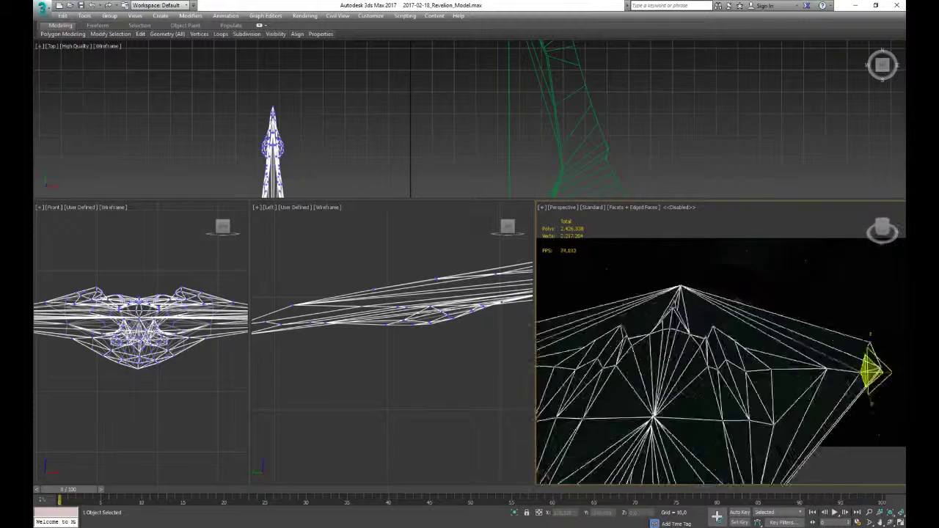
key(ctrl+z)
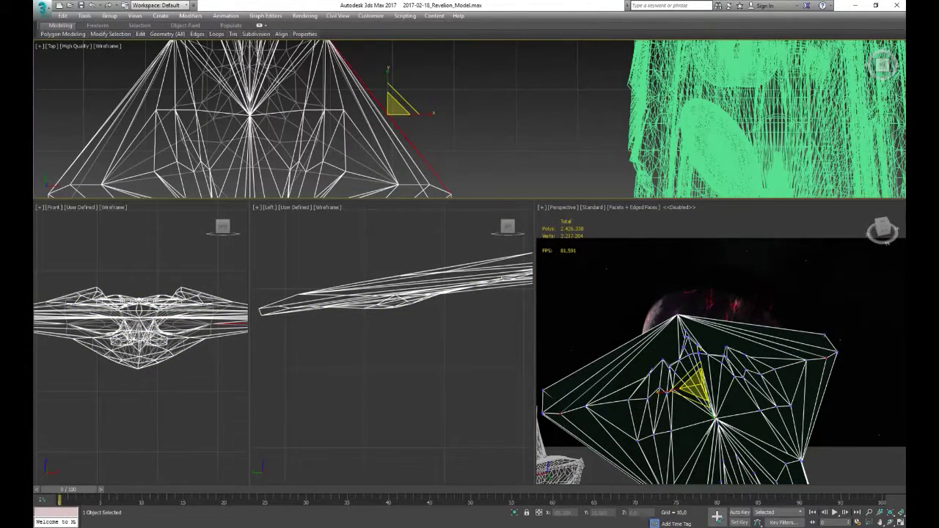
key(ctrl+z)
key(ctrl+z)
key(ctrl+z)
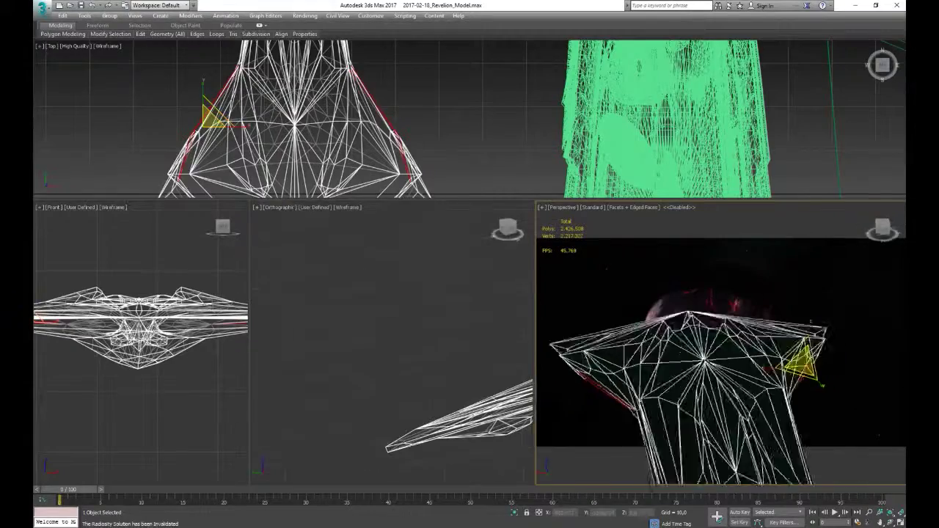
key(ctrl+z)
key(ctrl+z)
key(ctrl+z)
key(ctrl+z)
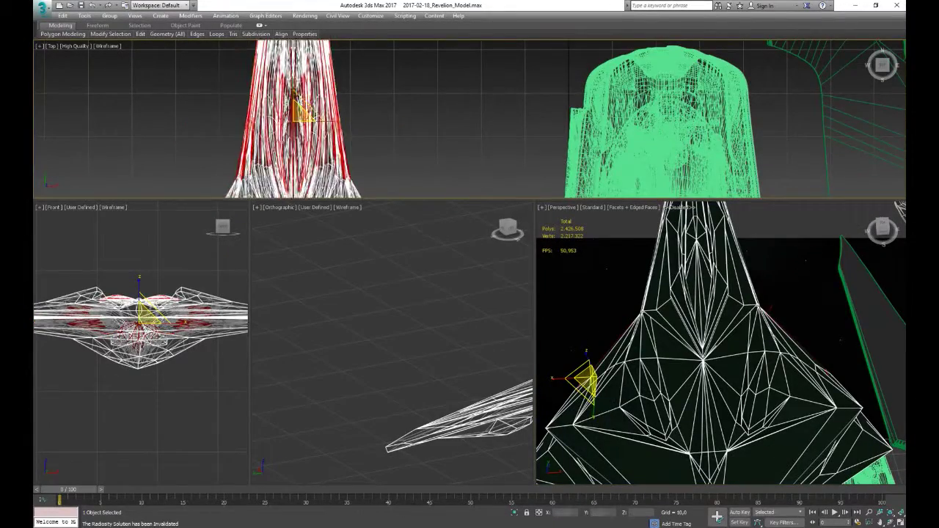
key(ctrl+z)
key(ctrl+z)
key(ctrl+z)
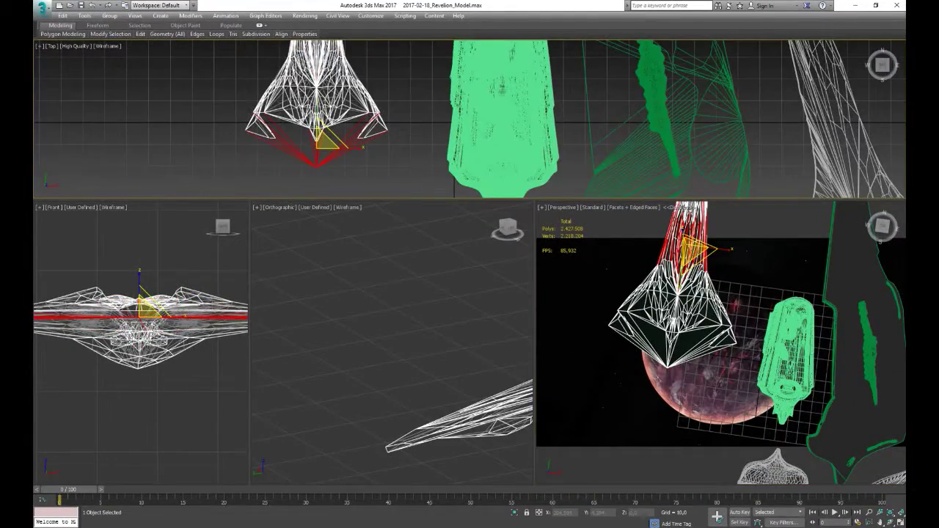
key(ctrl+z)
key(ctrl+z)
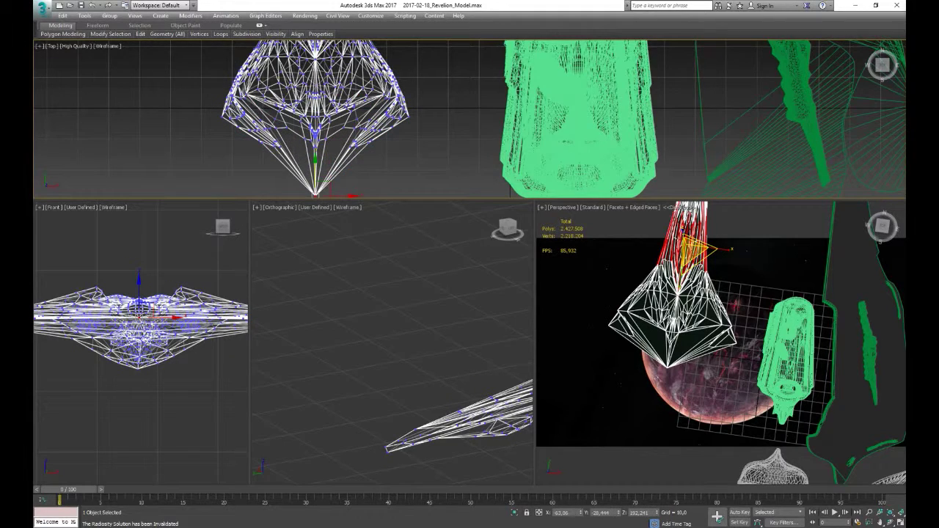
key(ctrl+z)
key(ctrl+z)
key(ctrl+z)
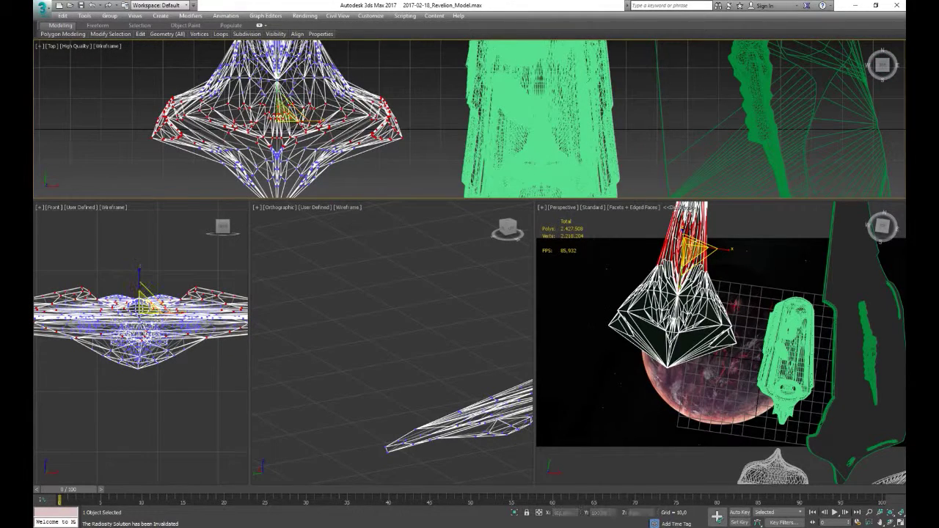
key(ctrl+z)
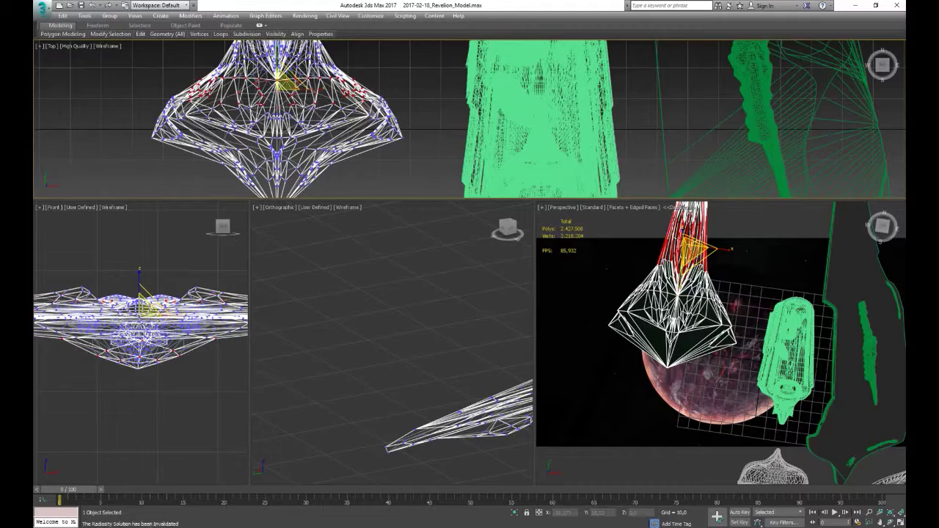
key(ctrl+z)
key(ctrl+z)
key(ctrl+z)
key(ctrl+z)
key(ctrl+z)
key(ctrl+z)
key(ctrl+z)
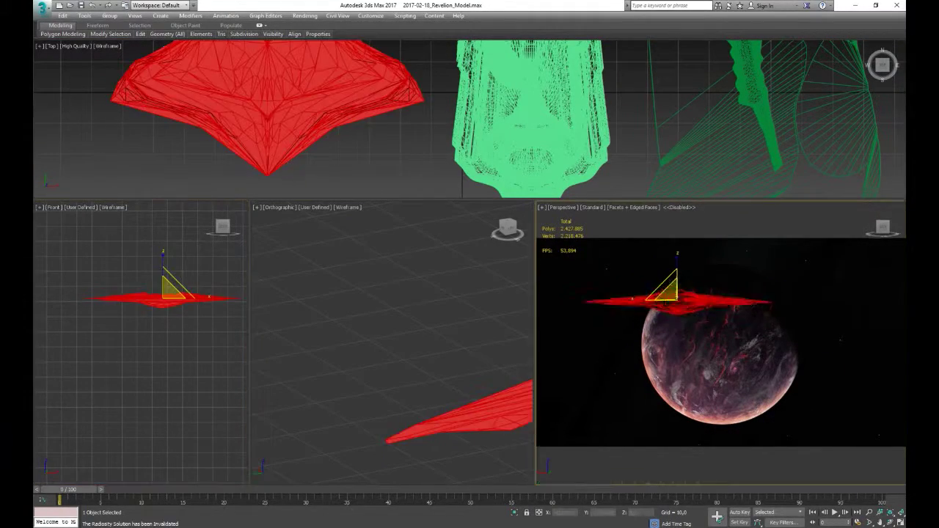
key(ctrl+z)
key(ctrl+z)
Bend the hull into a stronger downward arch, then return to the Editable Mesh.
key(ctrl+z)
key(ctrl+z)
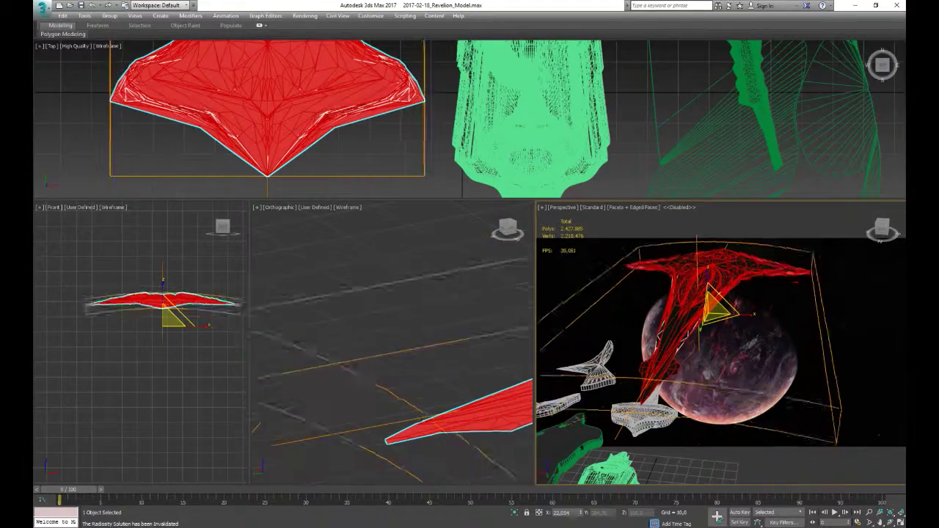
key(ctrl+z)
key(ctrl+z)
key(ctrl+z)
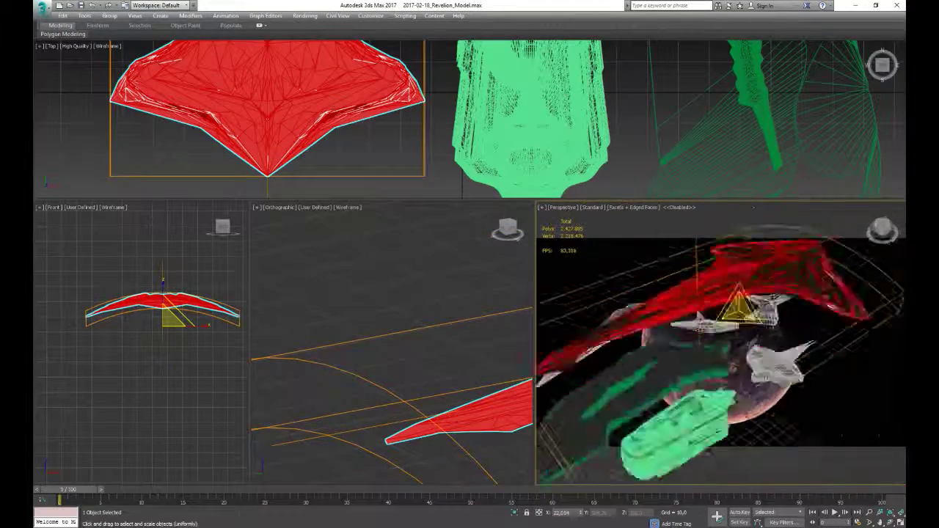
key(ctrl+z)
key(ctrl+z)
key(ctrl+z)
key(ctrl+z)
key(ctrl+z)
key(Return)
key(ctrl+z)
key(ctrl+z)
key(ctrl+z)
key(ctrl+z)
key(ctrl+z)
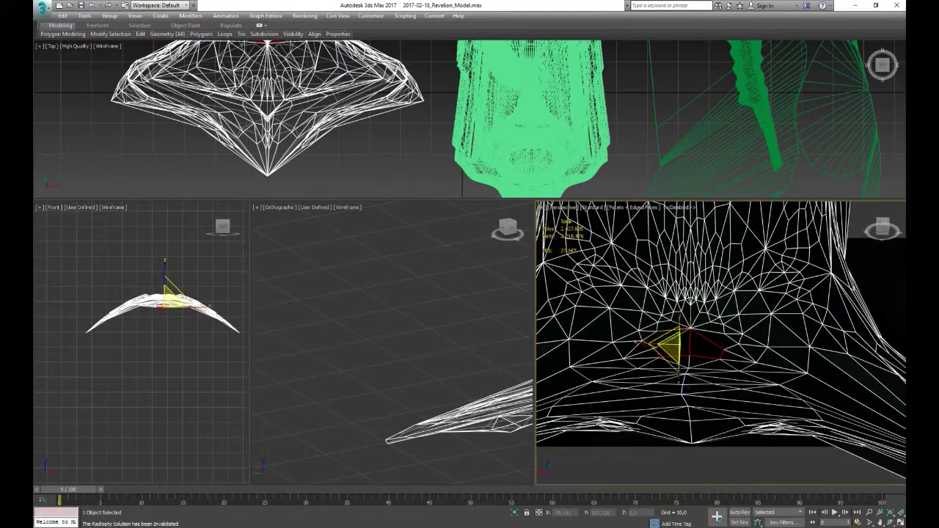
Orbit and zoom the Perspective view beneath the hull to inspect the red underside pieces.
scroll(683, 330, up, 1)
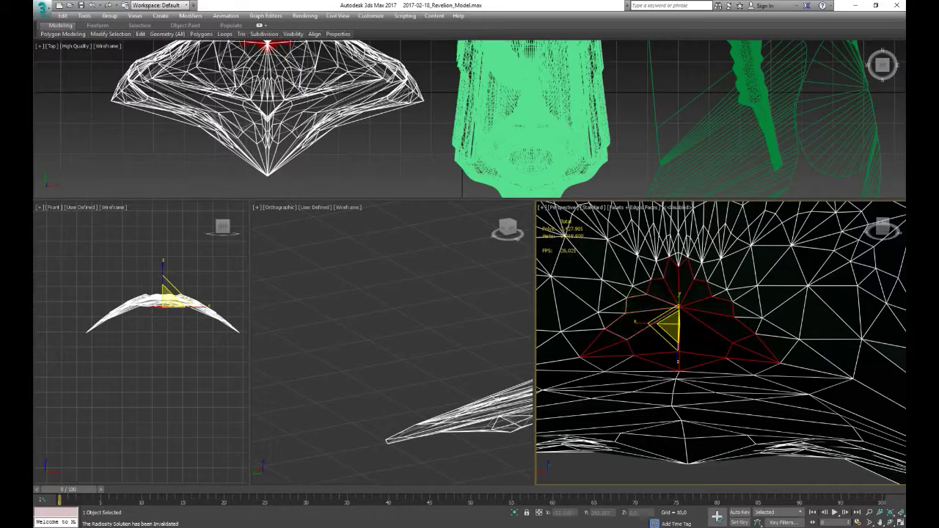
mouse_move(720, 338)
alt+middle_down()
mouse_move(697, 316)
mouse_move(712, 338)
mouse_move(704, 309)
mouse_move(719, 382)
mouse_move(755, 466)
alt+middle_up()
scroll(720, 323, up, 2)
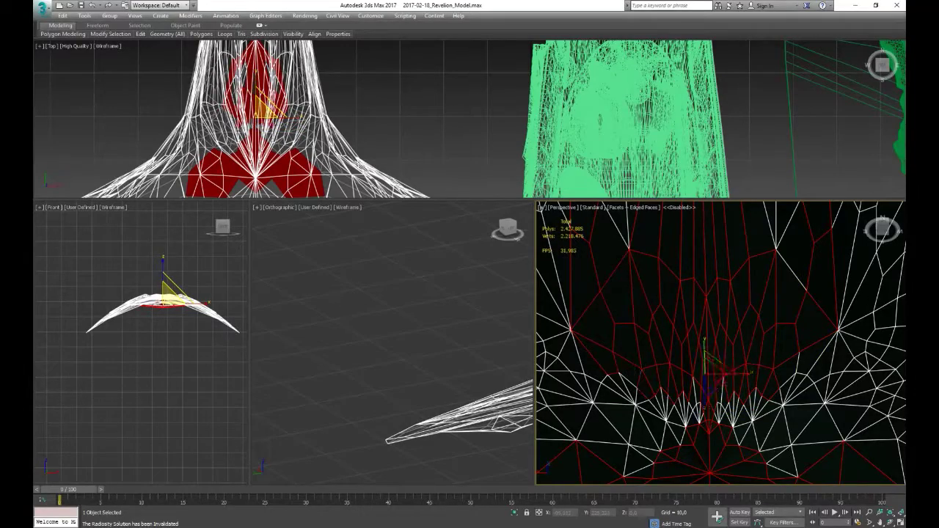
alt+middle_drag(719, 359, 705, 323)
scroll(719, 345, up, 3)
scroll(719, 345, up, 2)
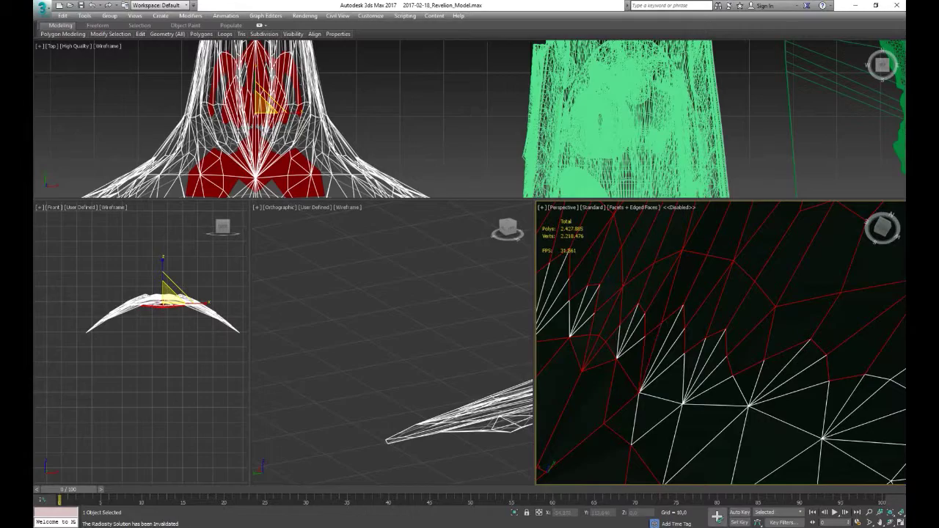
scroll(719, 345, down, 3)
alt+middle_drag(719, 345, 705, 323)
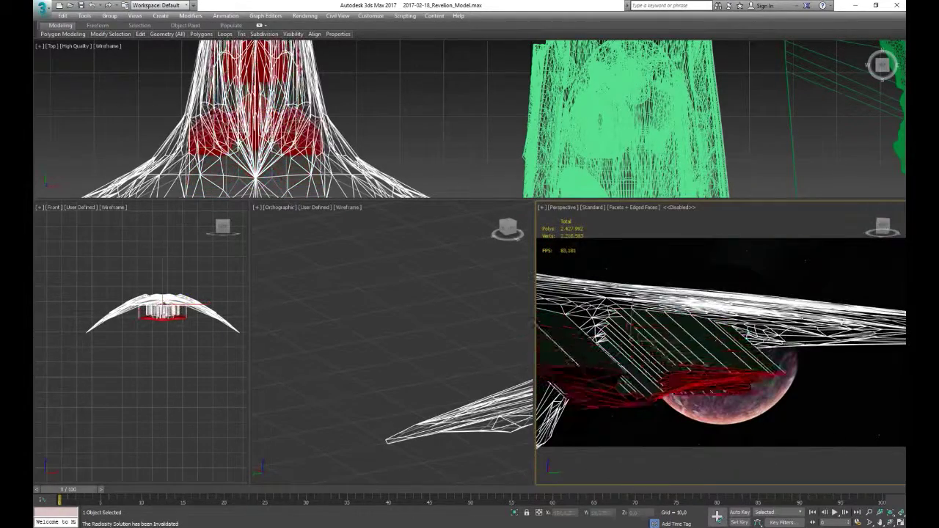
Switch to Rotate and select the whole arched wing object.
key(e)
mouse_move(705, 323)
alt+middle_down()
mouse_move(697, 315)
mouse_move(704, 323)
alt+middle_up()
click(698, 315)
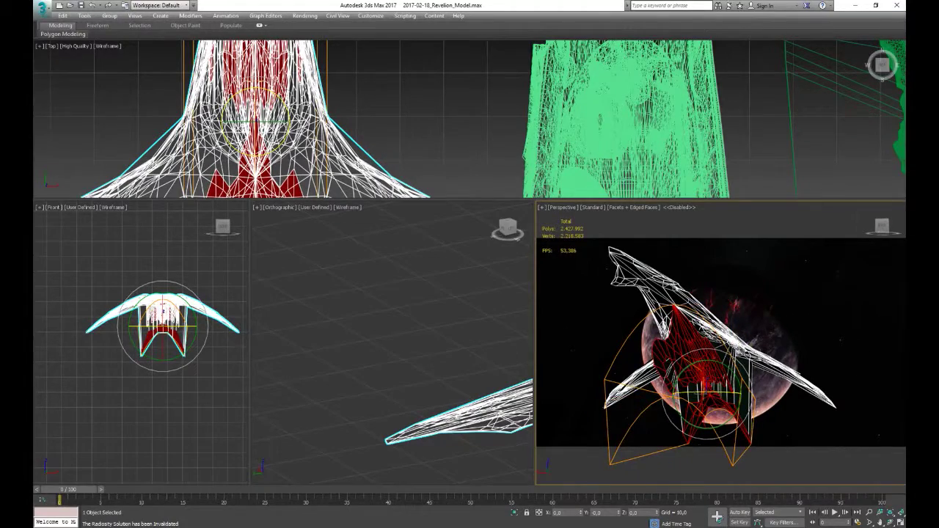
Isolate the arched wing in Polygon mode to extrude underside fins, then draft-render the ship.
alt+middle_drag(705, 323, 719, 309)
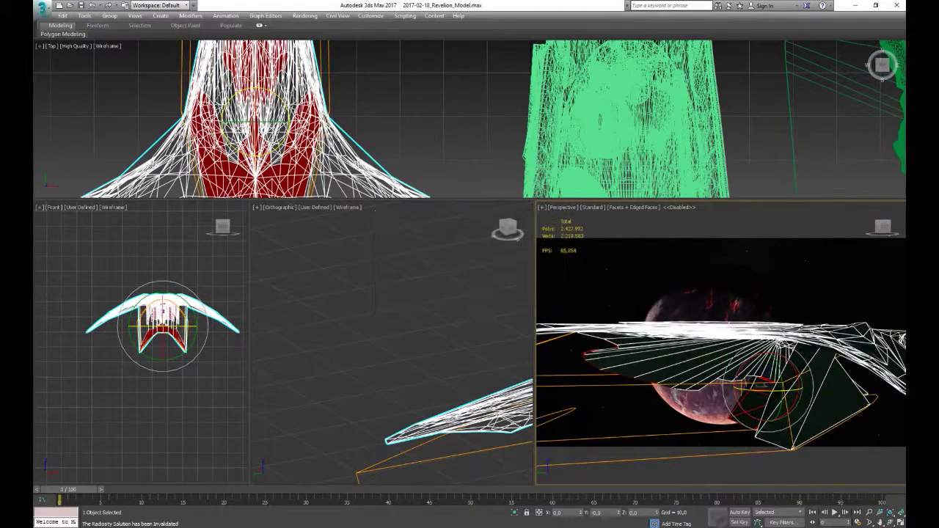
key(alt+q)
key(4)
mouse_move(720, 344)
alt+middle_down()
mouse_move(734, 341)
mouse_move(725, 365)
mouse_move(716, 326)
mouse_move(730, 352)
mouse_move(716, 330)
alt+middle_up()
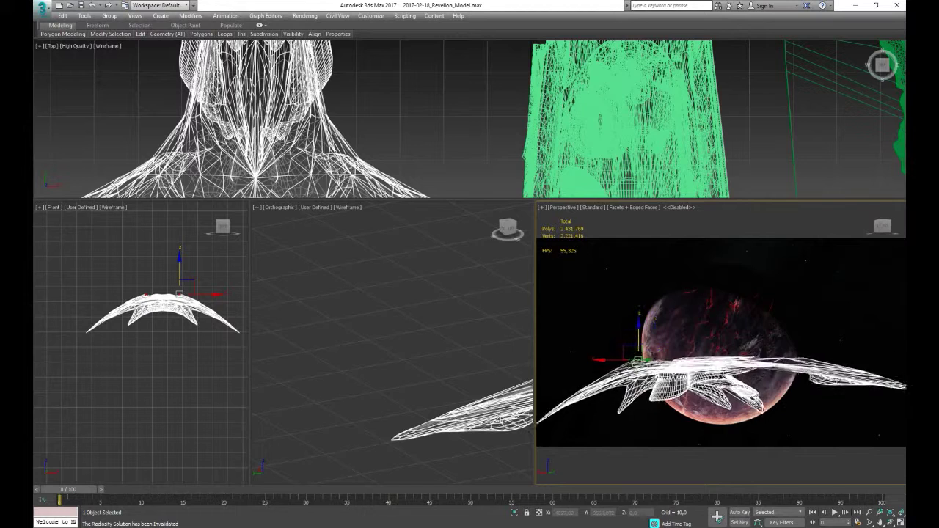
key(shift+q)
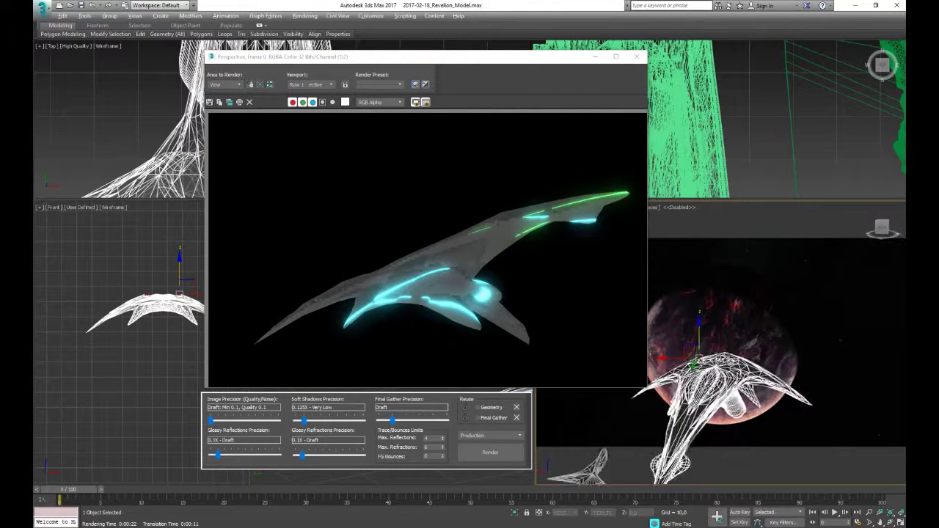
Re-render the ship's Draft preview with glowing accents, then orbit to a new angle.
key(shift+q)
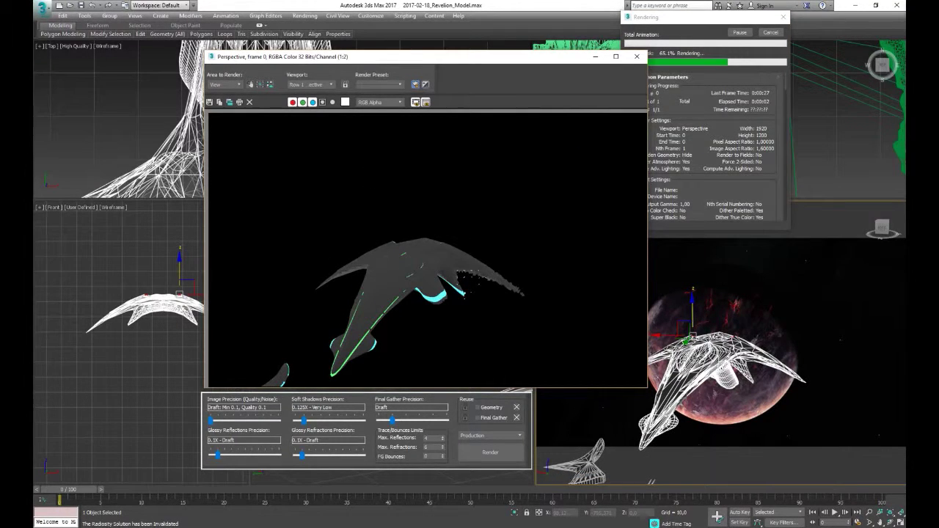
key(shift+q)
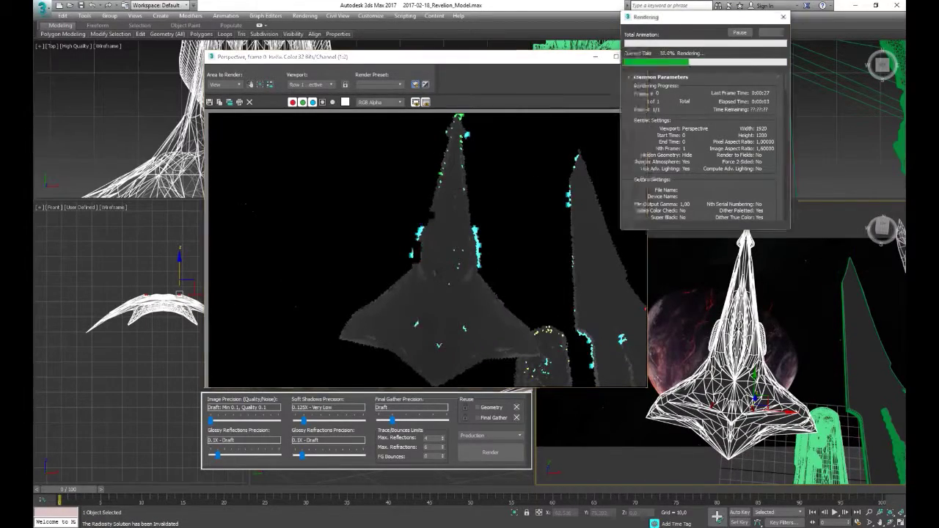
alt+middle_drag(742, 352, 741, 397)
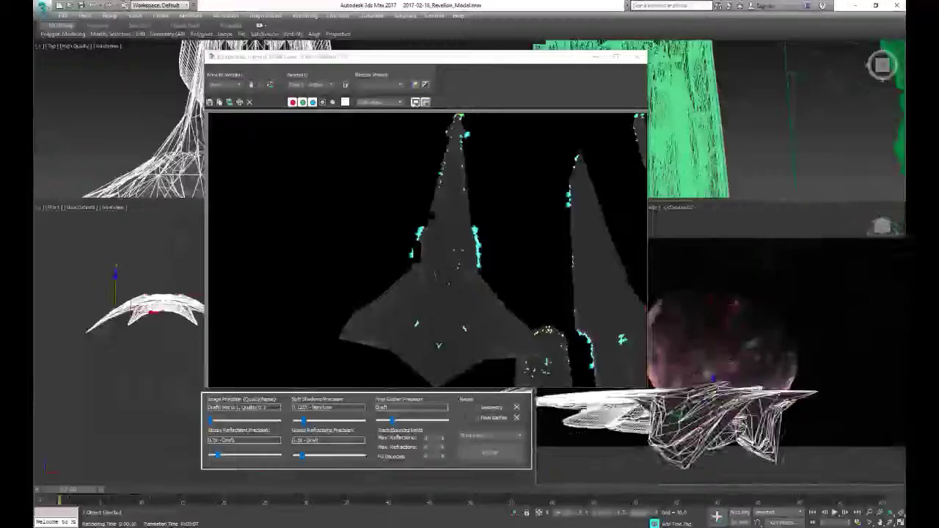
Adjust the zoom and switch to Polygon editing on the ship.
scroll(742, 352, up, 6)
scroll(741, 352, down, 3)
scroll(741, 353, down, 3)
scroll(741, 352, up, 5)
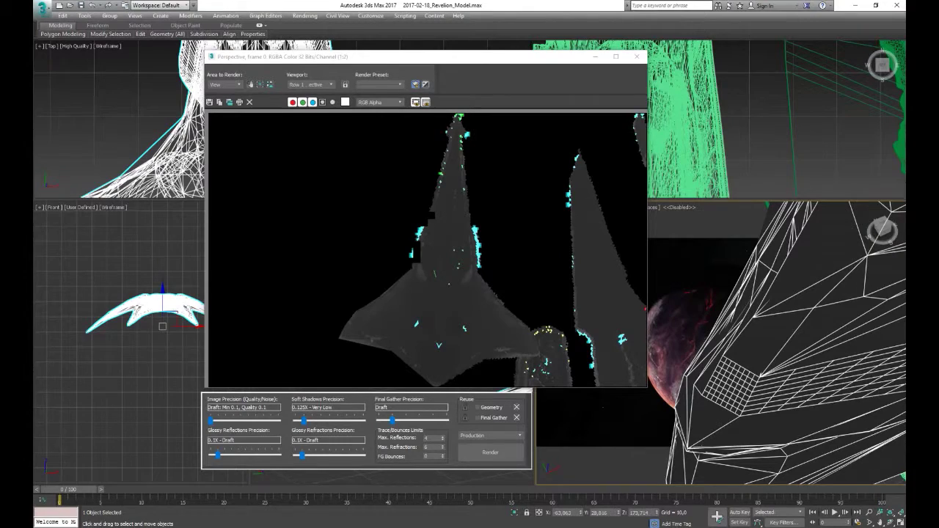
key(4)
alt+middle_drag(734, 331, 778, 316)
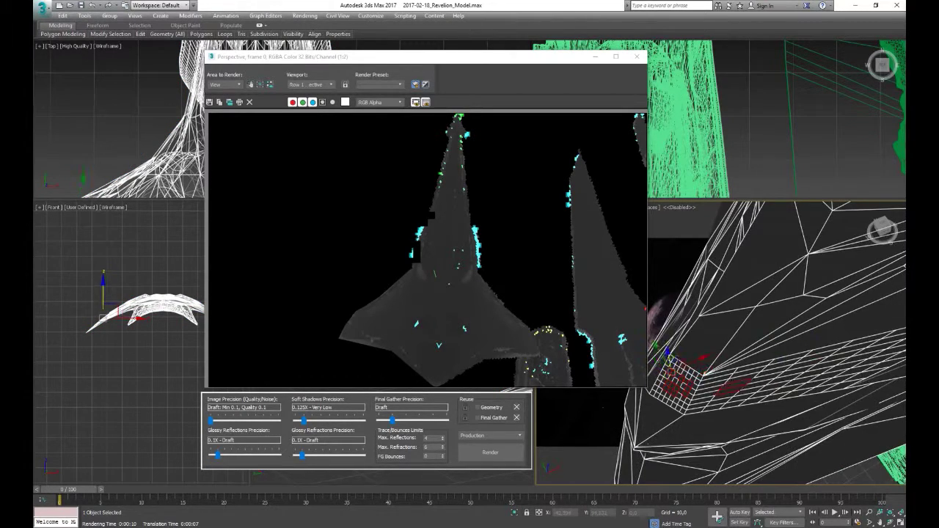
Rotate the red ship piece -15 degrees about its Y axis using the quad menu.
mouse_move(778, 316)
alt+middle_down()
mouse_move(734, 338)
mouse_move(719, 323)
mouse_move(786, 312)
mouse_move(822, 323)
alt+middle_up()
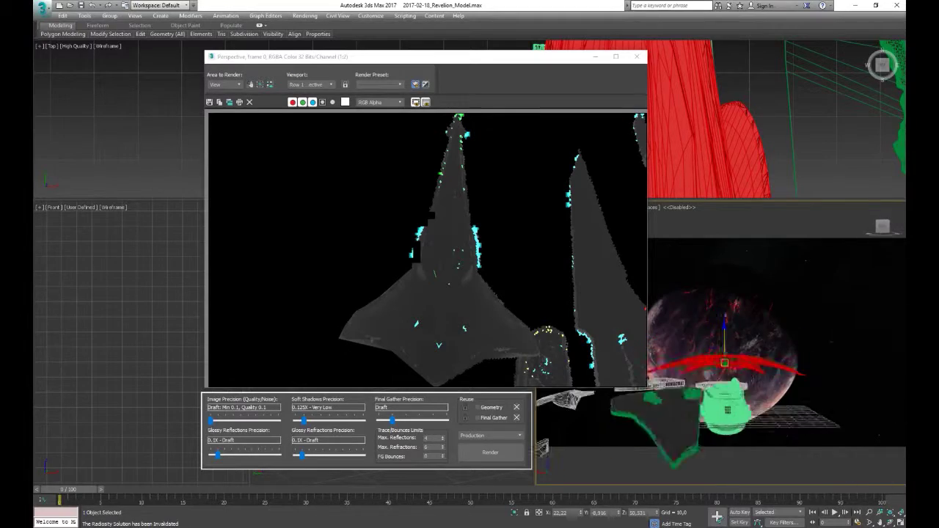
right_click(724, 345)
click(741, 365)
mouse_move(745, 338)
mouse_down()
mouse_move(734, 370)
mouse_move(763, 367)
mouse_up()
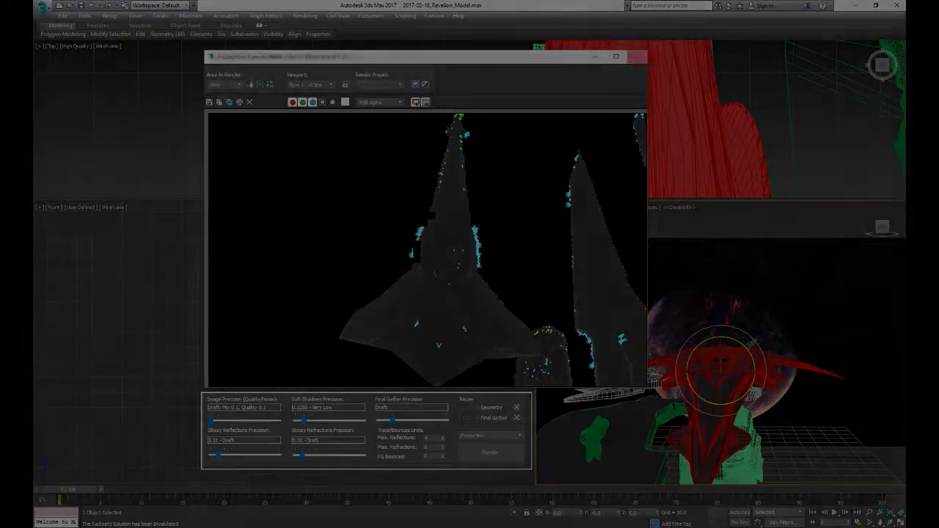